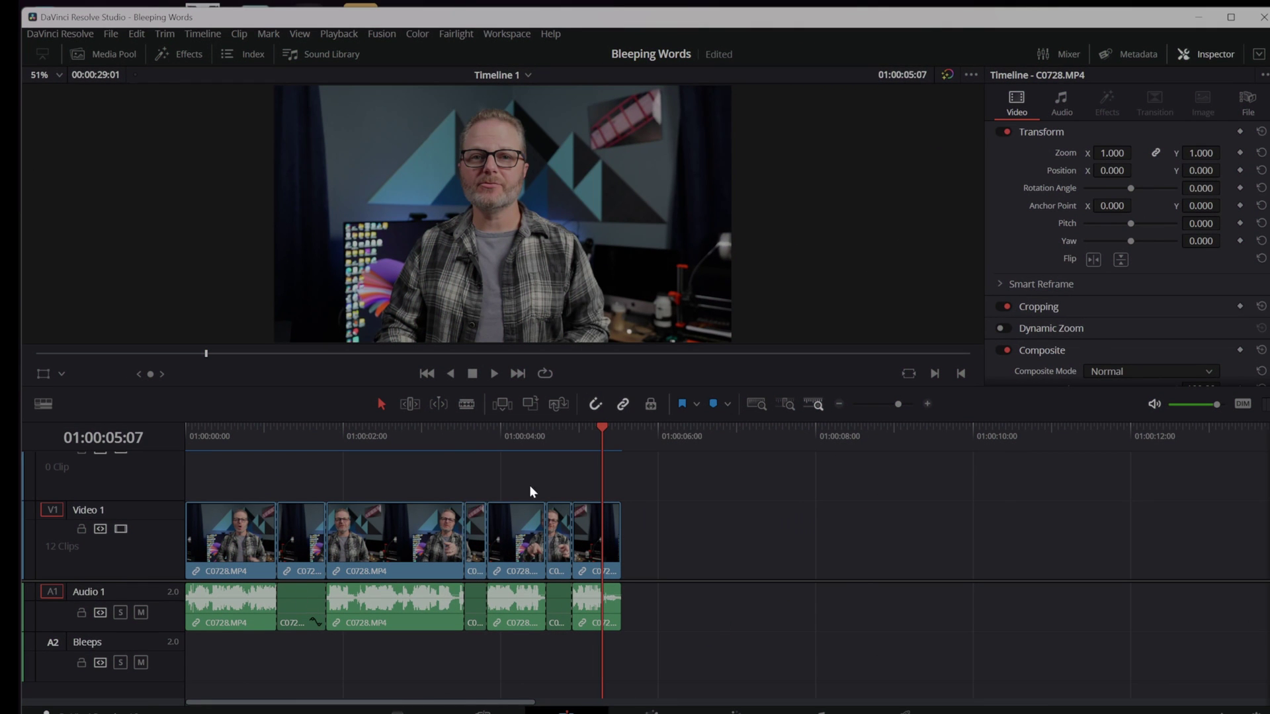
Zoom in on the final clip with the playhead parked at 01:00:28:05.
{"action": "key", "text": "ctrl+minus"}
{"action": "key", "text": "ctrl+minus"}
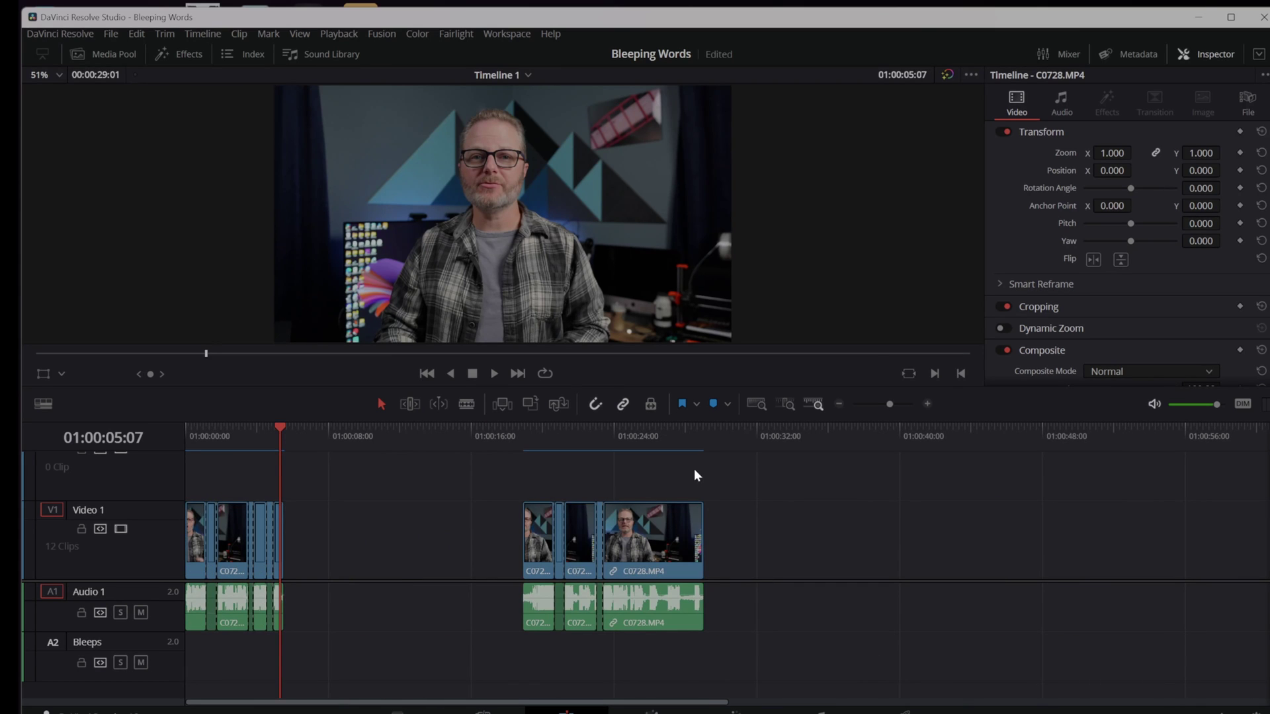
{"action": "left_click", "coordinate": [689, 433]}
{"action": "key", "text": "ctrl+equal"}
{"action": "key", "text": "ctrl+equal"}
{"action": "key", "text": "ctrl+equal"}
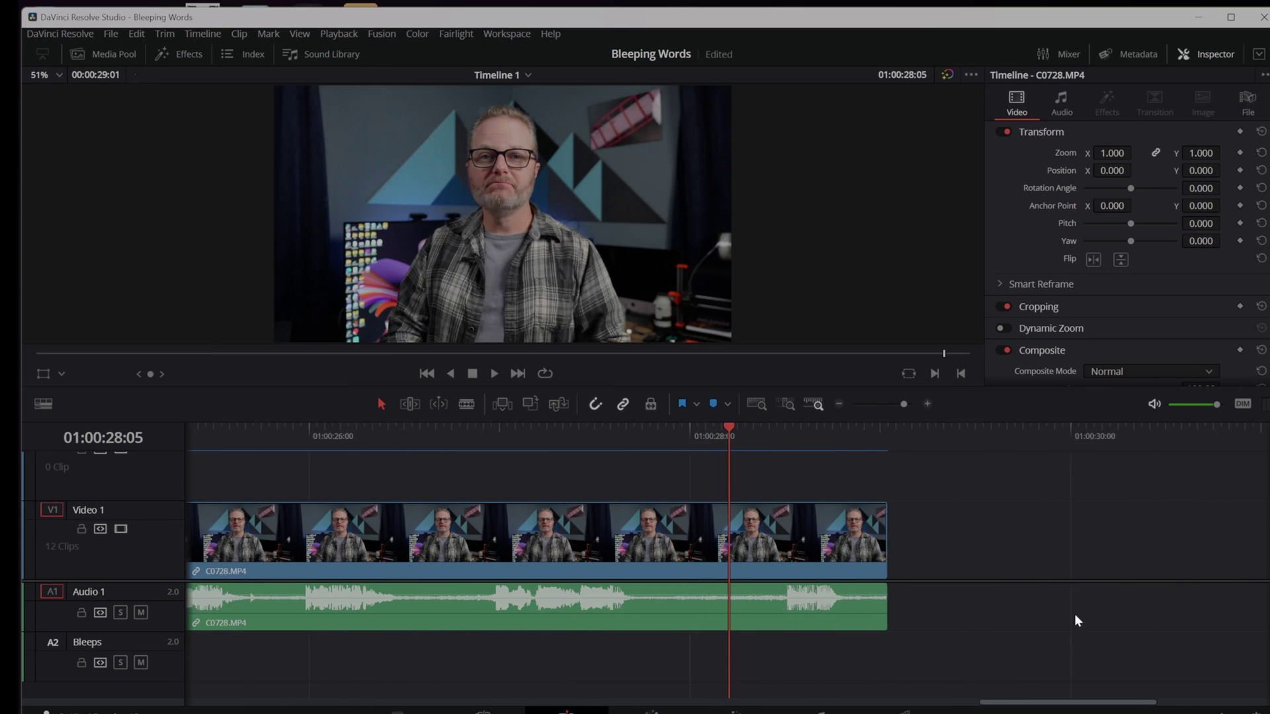
Blade the last clip at the start and end of the word near 01:00:28.
{"action": "key", "text": "b"}
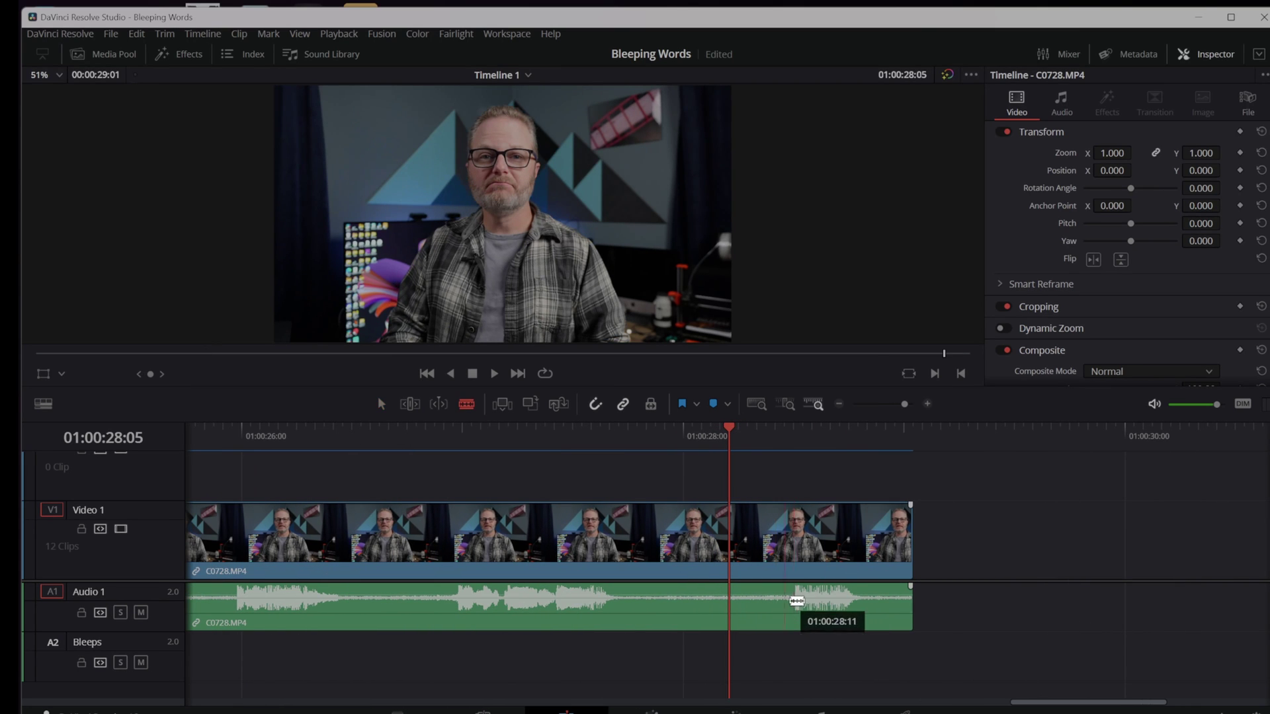
{"action": "left_click", "coordinate": [783, 605]}
{"action": "left_click", "coordinate": [867, 605]}
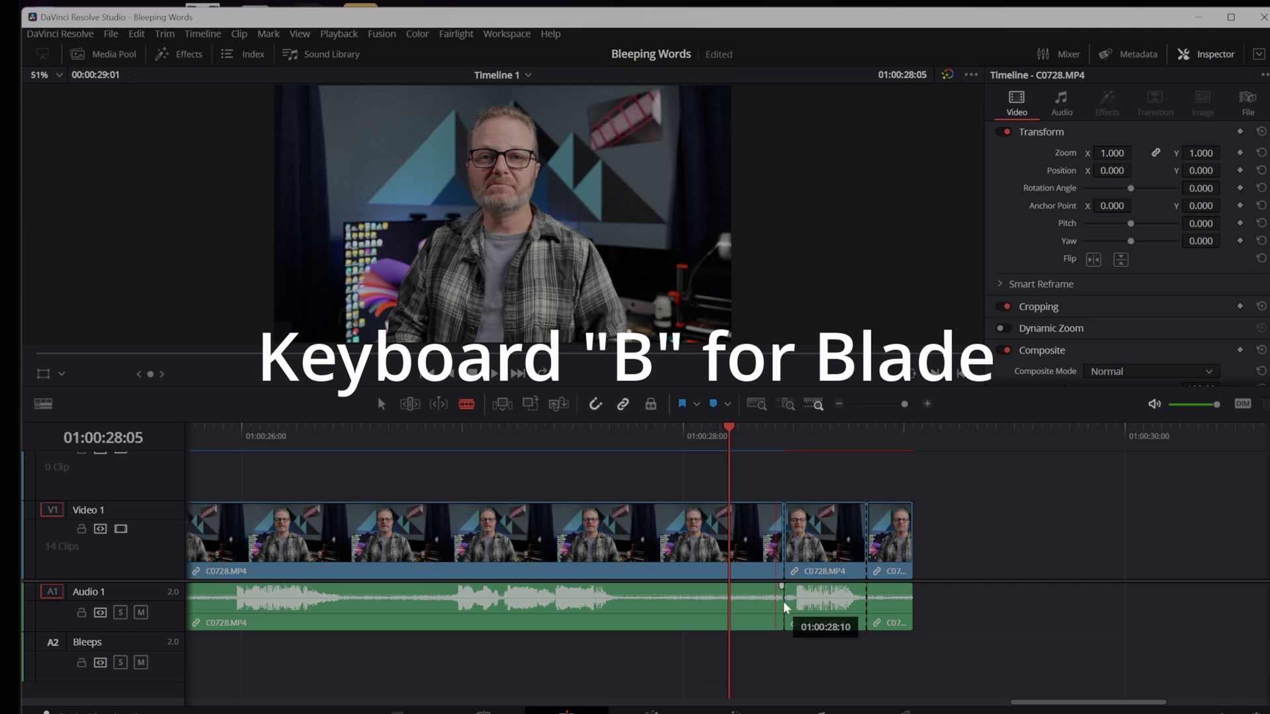
{"action": "left_click_drag", "start_coordinate": [793, 600], "coordinate": [783, 635]}
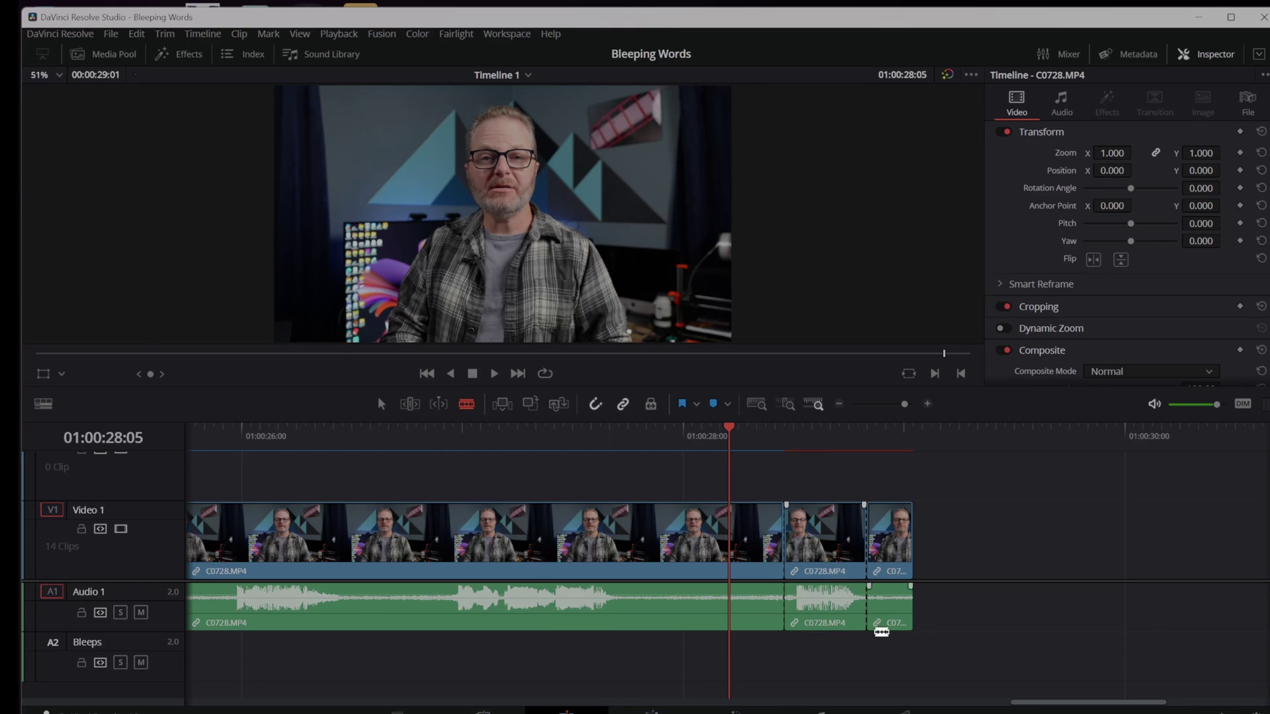
{"action": "left_click_drag", "start_coordinate": [879, 626], "coordinate": [829, 604]}
Drop the cut word's A1 volume to silence and play back to confirm the mute.
{"action": "key", "text": "a"}
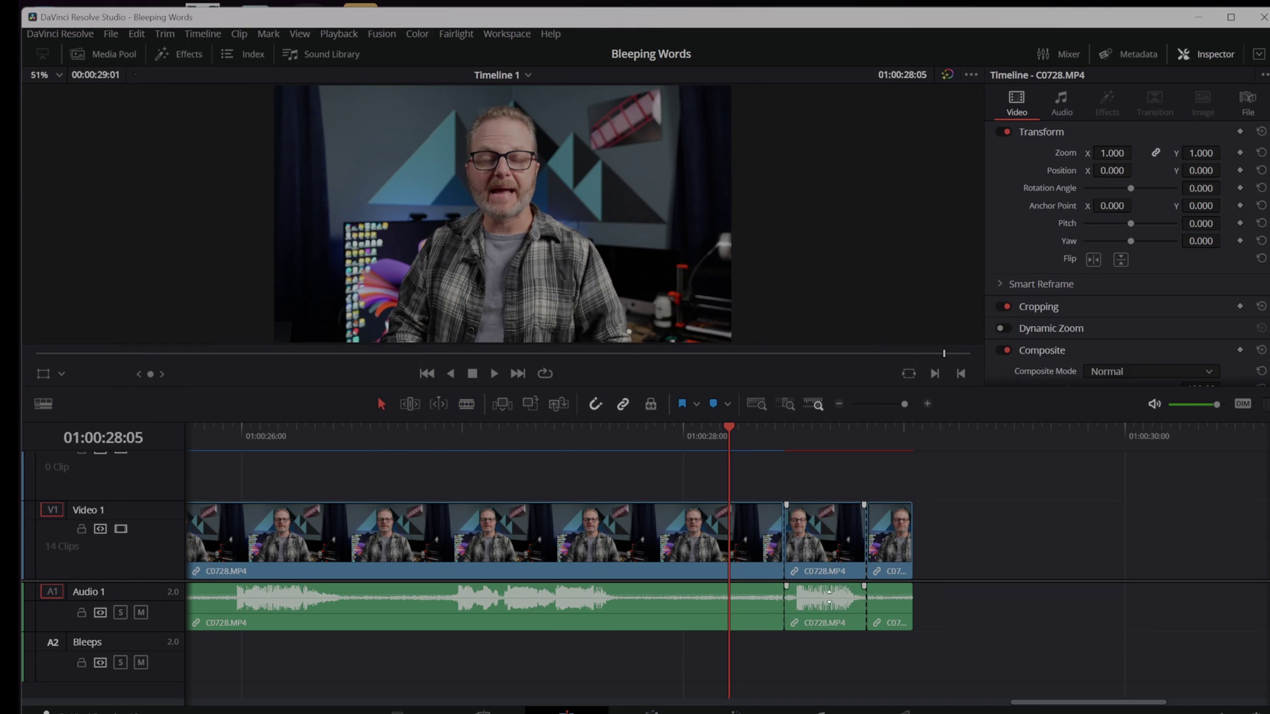
{"action": "left_click_drag", "start_coordinate": [828, 594], "coordinate": [829, 670]}
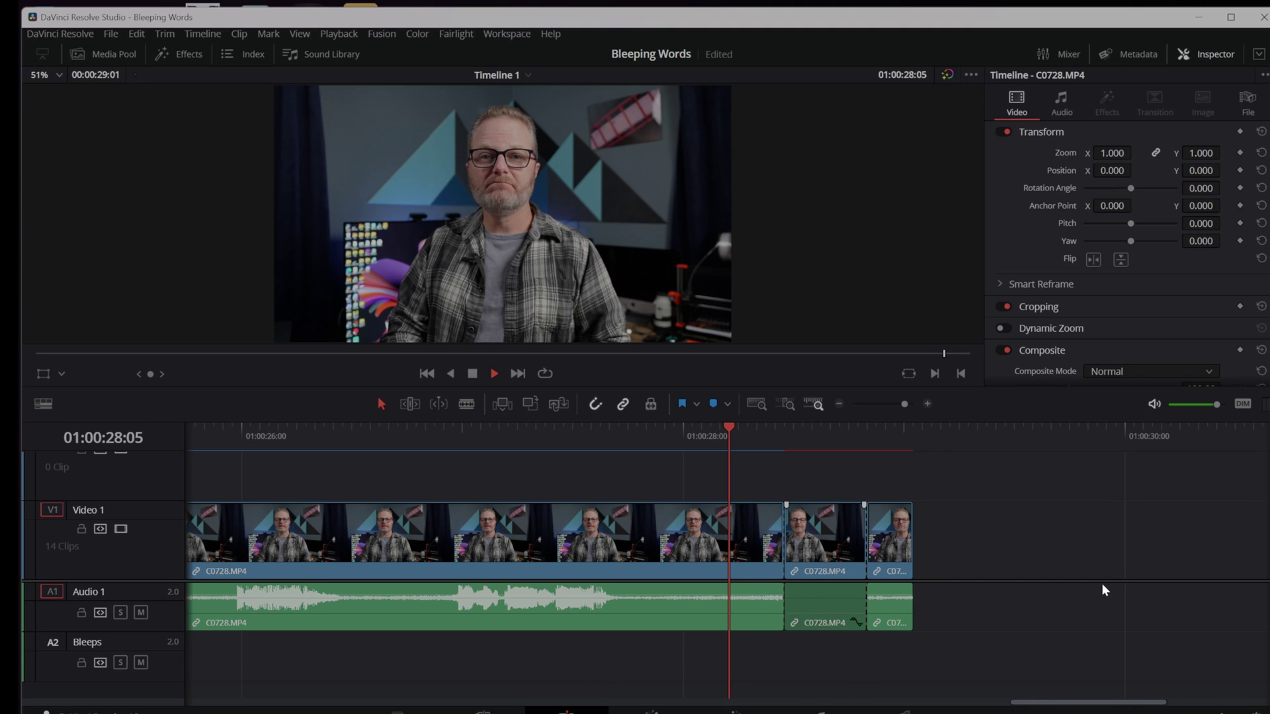
{"action": "left_click", "coordinate": [518, 432]}
{"action": "key", "text": "space"}
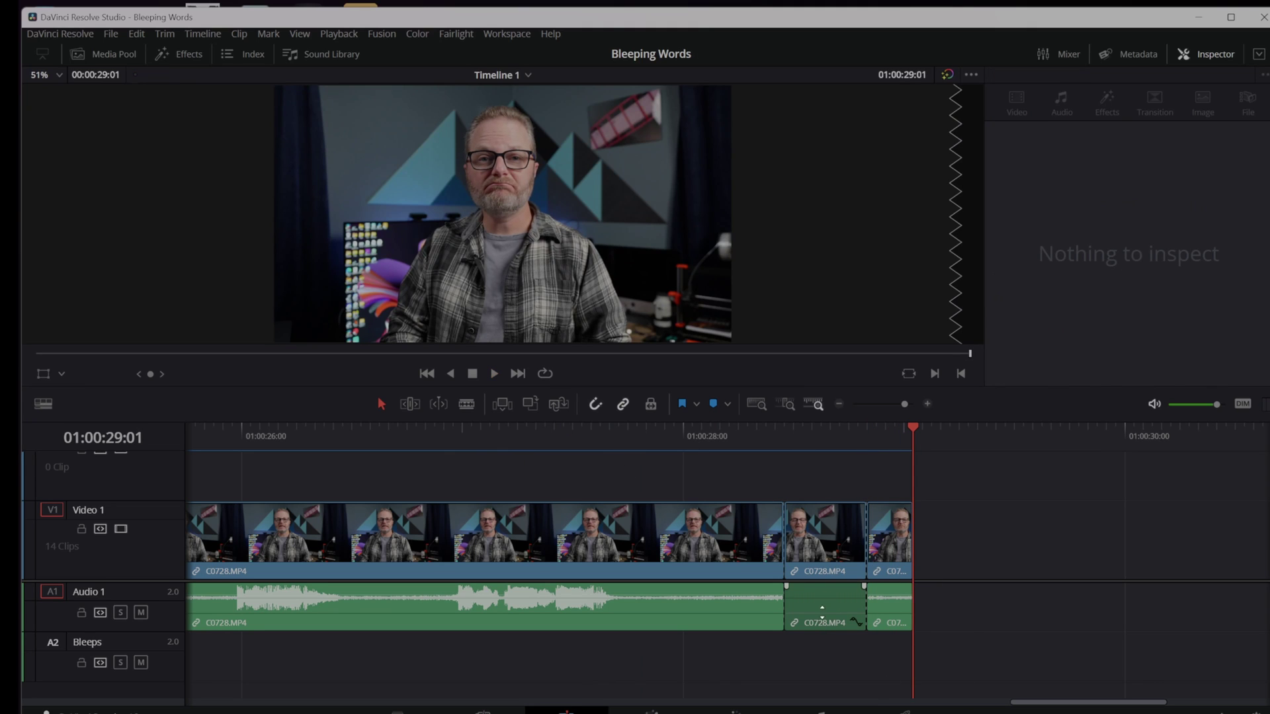
Select the clips back to the timeline start, then clear the selection.
{"action": "left_click_drag", "start_coordinate": [910, 424], "coordinate": [814, 427]}
{"action": "scroll", "coordinate": [819, 652], "scroll_direction": "down", "scroll_amount": 6}
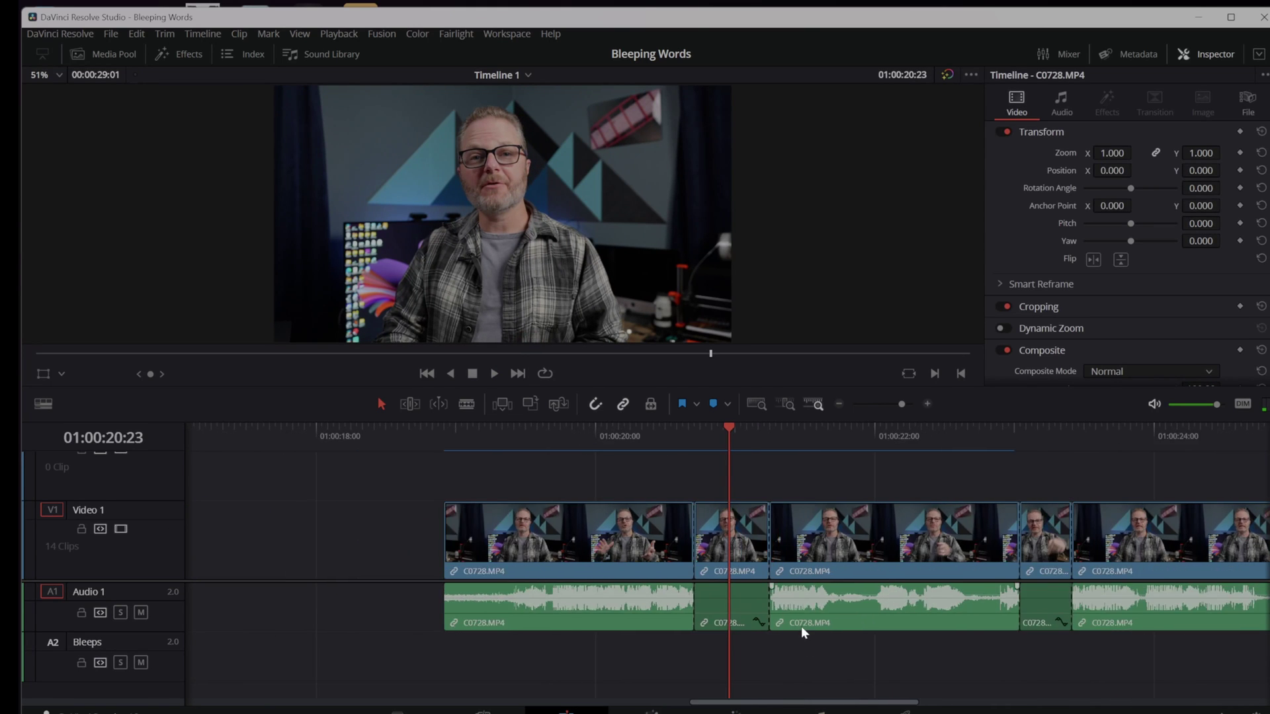
{"action": "left_click_drag", "start_coordinate": [727, 478], "coordinate": [172, 460]}
{"action": "left_click", "coordinate": [280, 495]}
{"action": "scroll", "coordinate": [546, 598], "scroll_direction": "down", "scroll_amount": 3}
{"action": "scroll", "coordinate": [537, 597], "scroll_direction": "up", "scroll_amount": 3}
{"action": "scroll", "coordinate": [536, 599], "scroll_direction": "up", "scroll_amount": 2}
Switch to the Fairlight page and check the track header options without adding a track.
{"action": "left_click", "coordinate": [812, 709]}
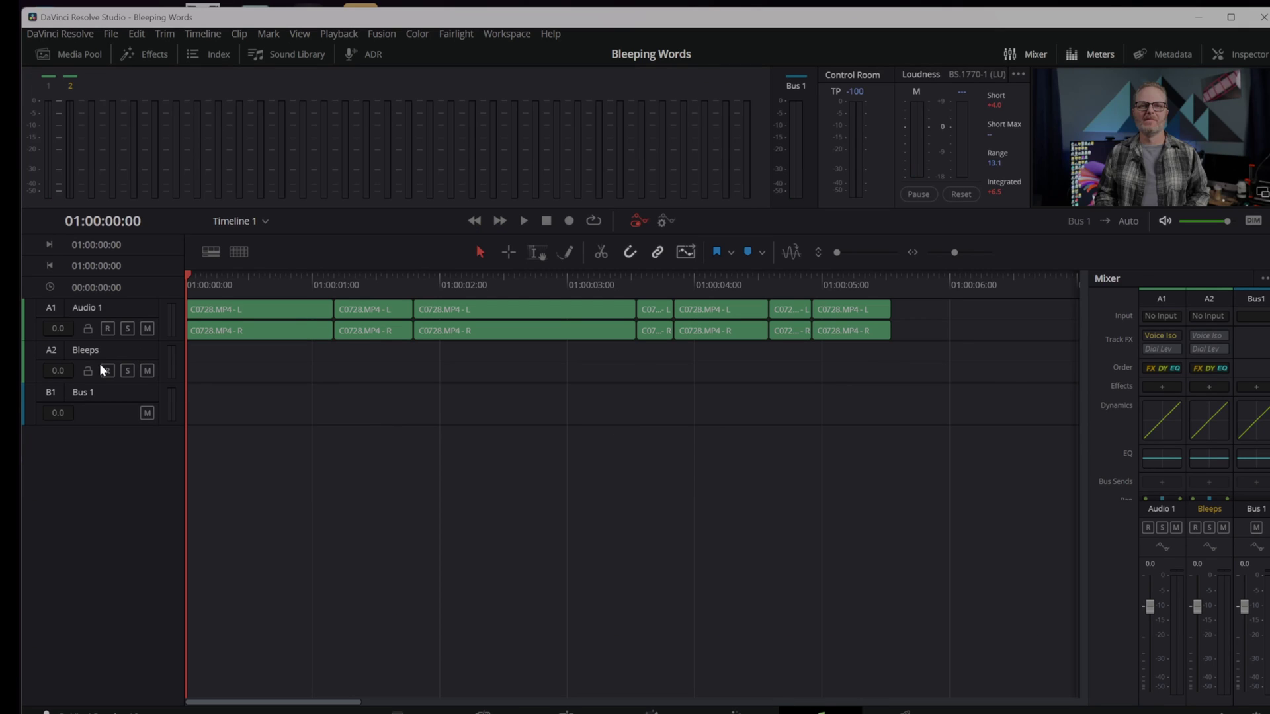
{"action": "right_click", "coordinate": [154, 479]}
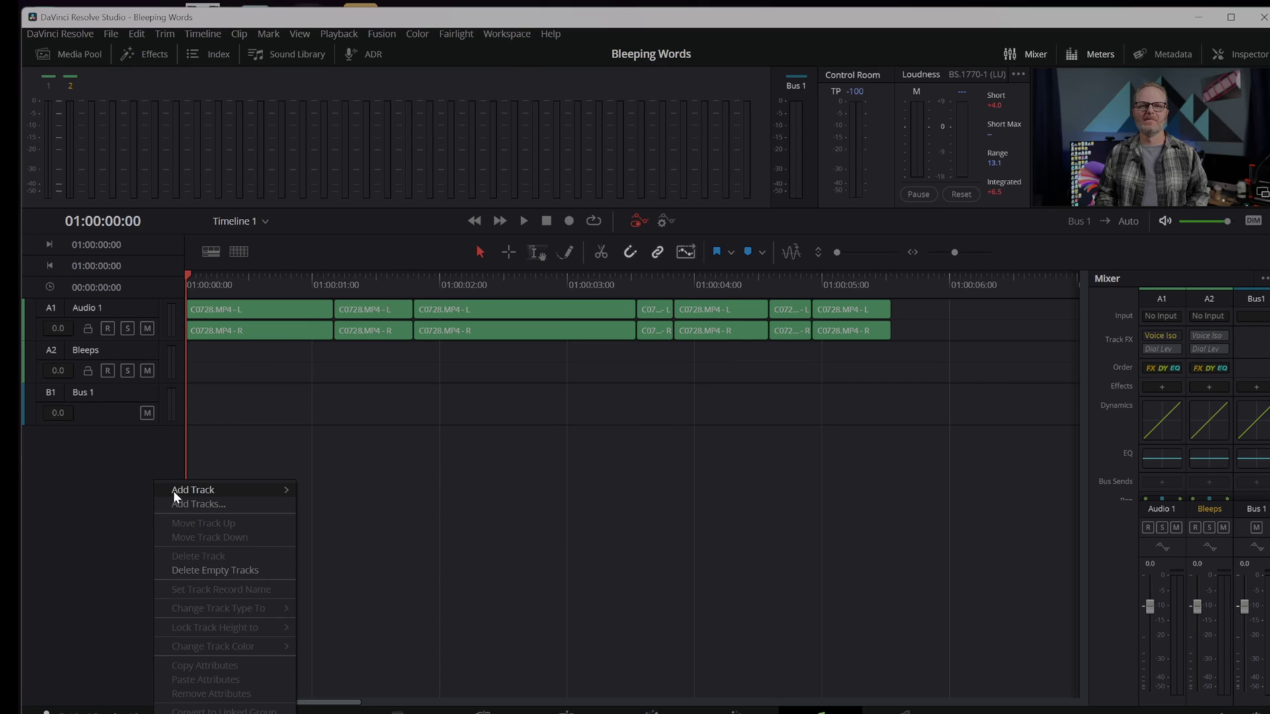
{"action": "mouse_move", "coordinate": [181, 494]}
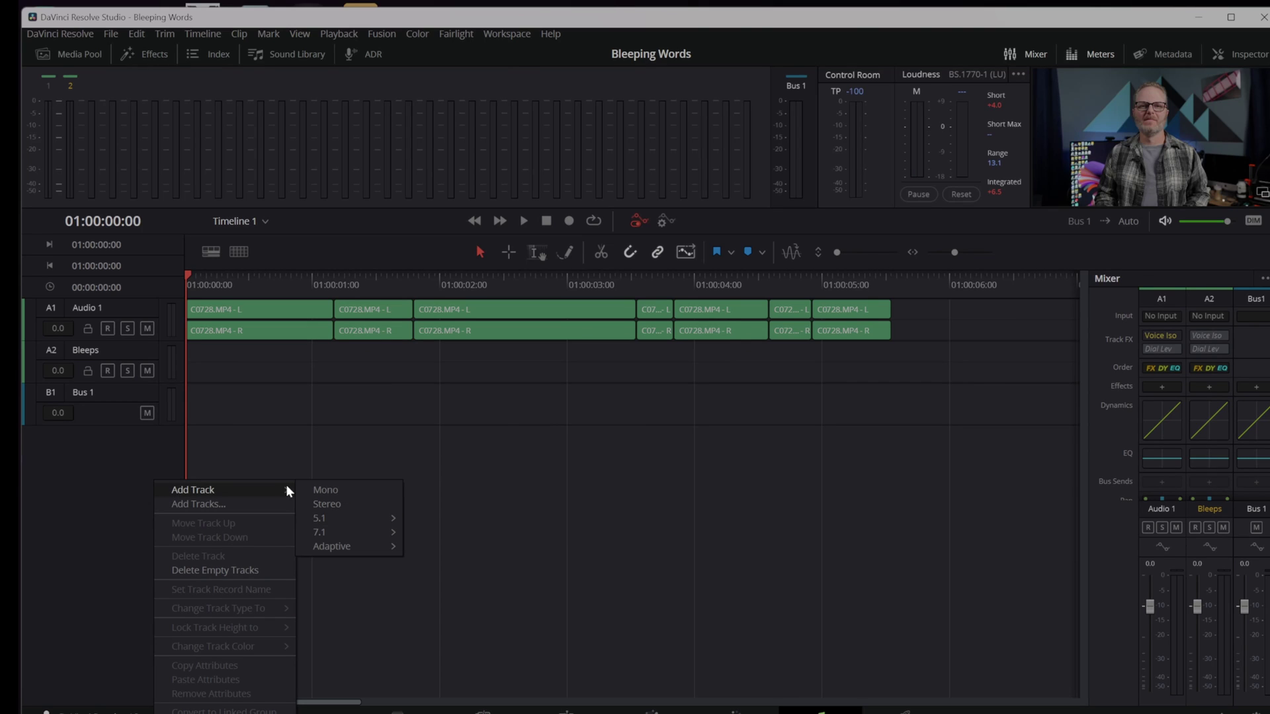
{"action": "left_click", "coordinate": [108, 482]}
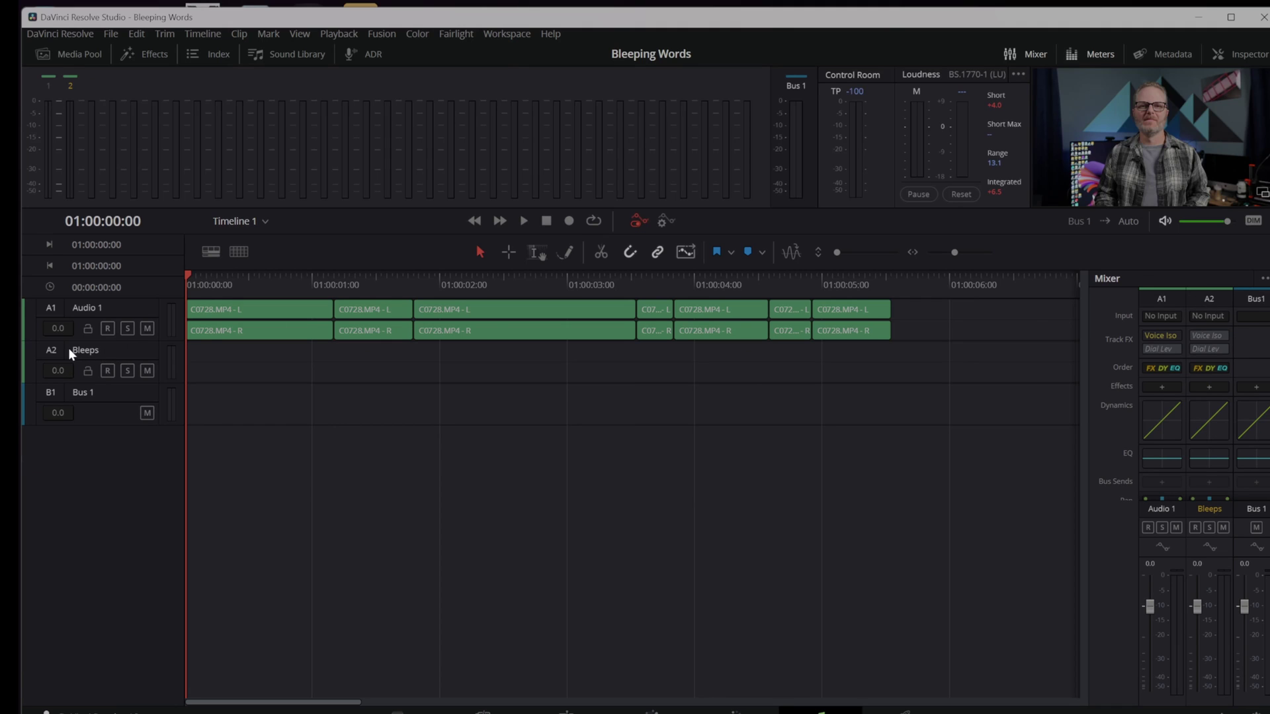
Patch the System Generator oscillator (Osc) into the Bleeps track's input.
{"action": "left_click", "coordinate": [1207, 316]}
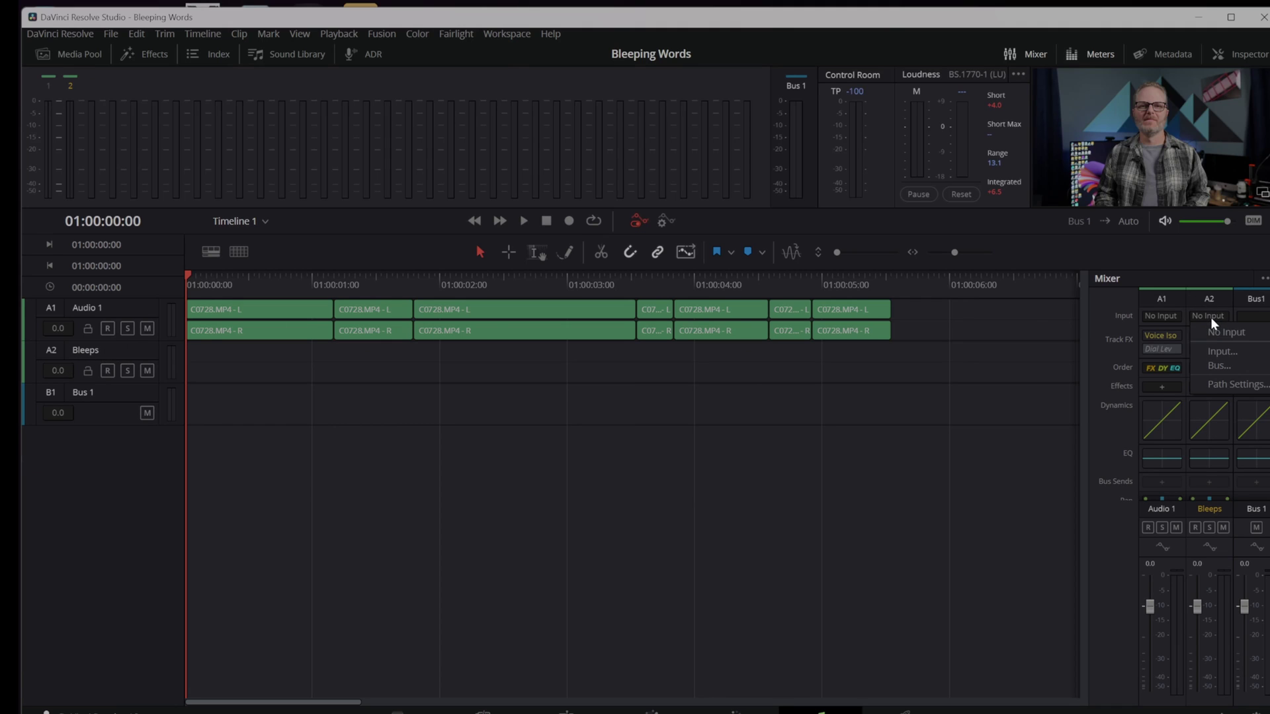
{"action": "left_click", "coordinate": [1215, 352]}
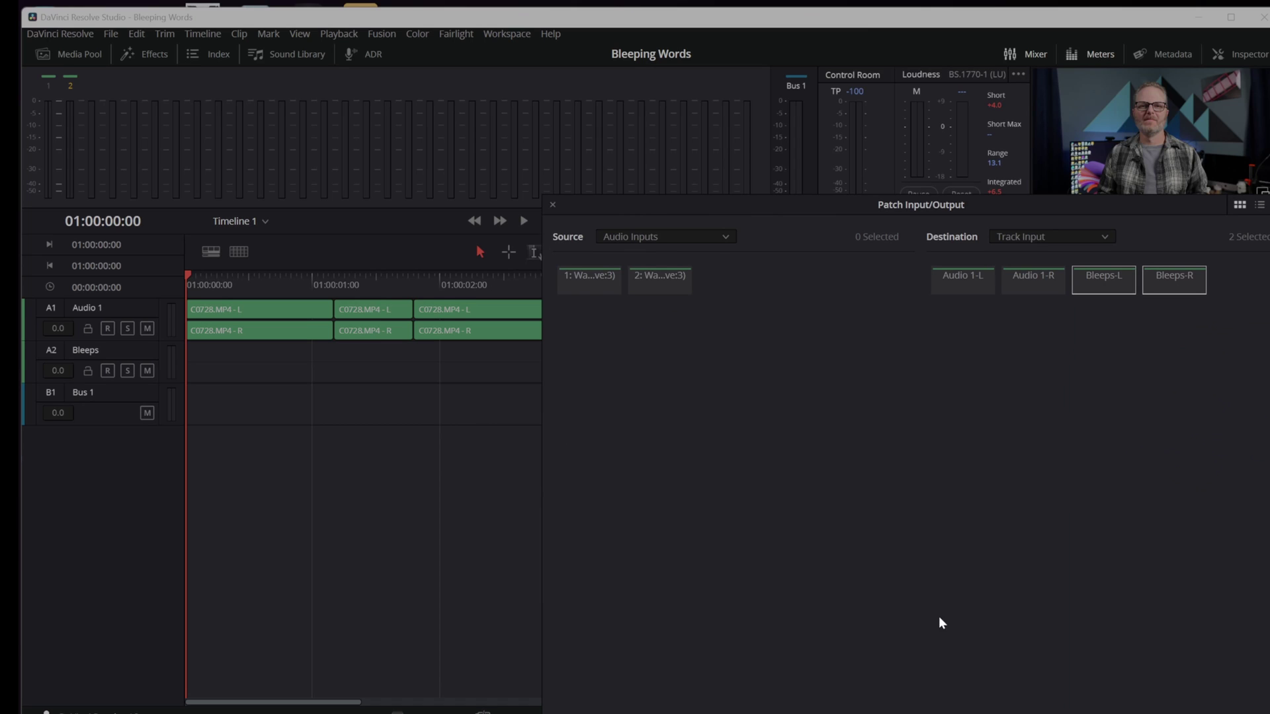
{"action": "left_click", "coordinate": [723, 239]}
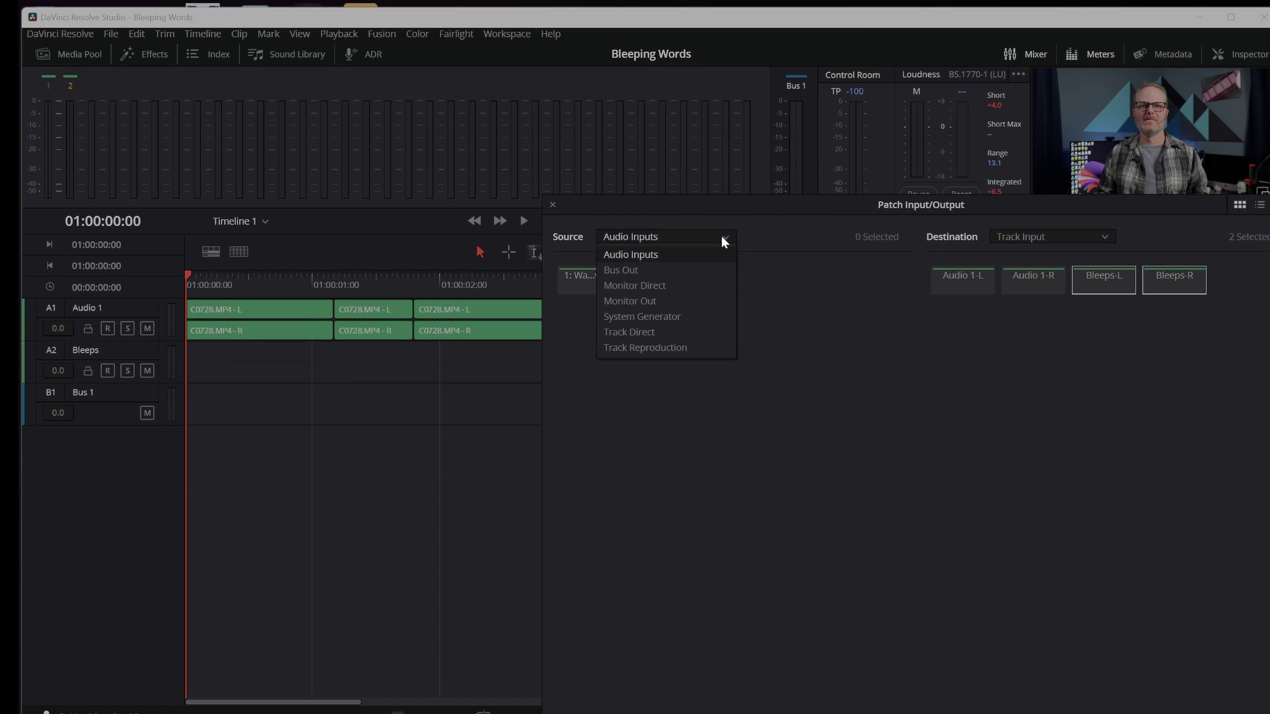
{"action": "left_click", "coordinate": [633, 318]}
{"action": "left_click", "coordinate": [583, 282]}
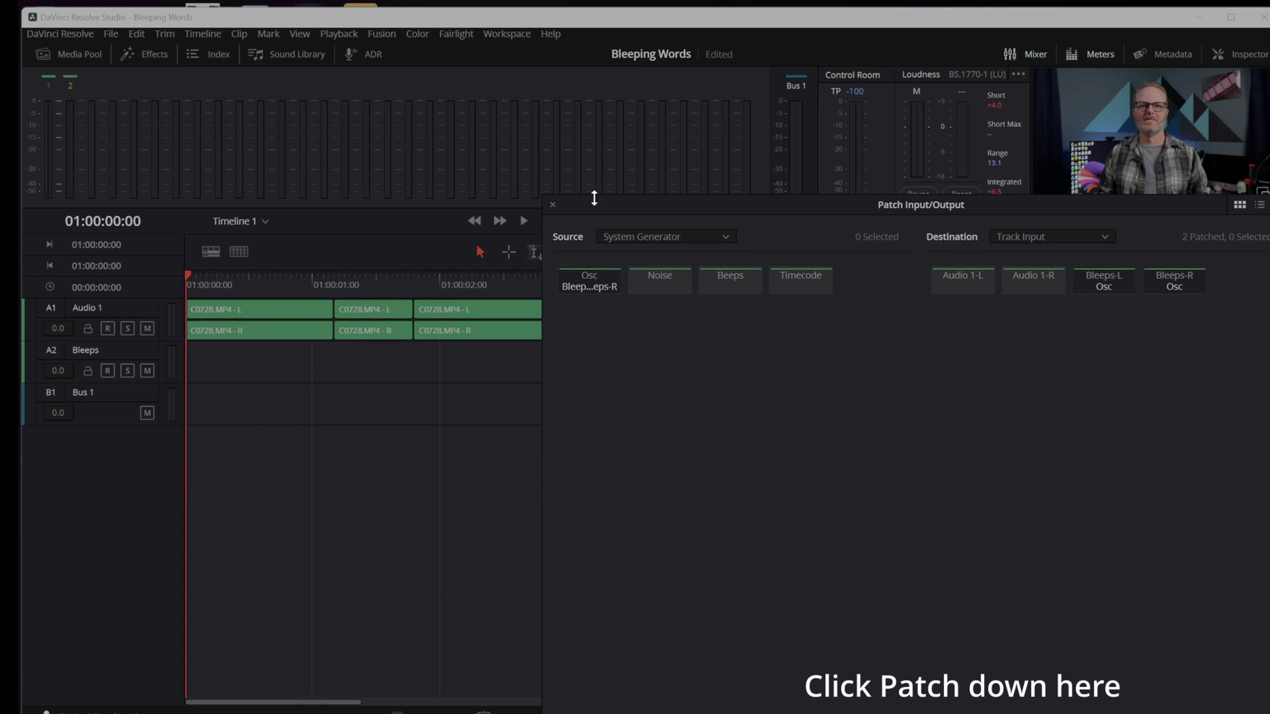
Close the patching window and bring the audio test tone settings to the screen centre.
{"action": "left_click", "coordinate": [554, 207]}
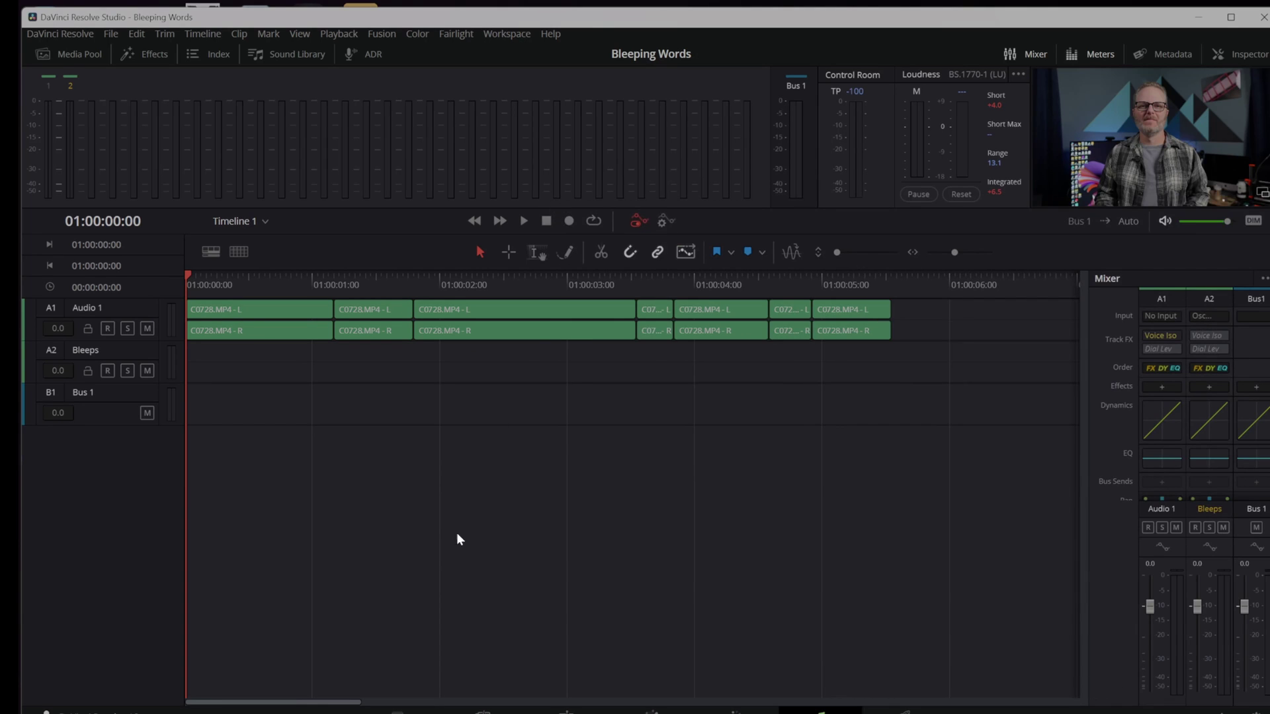
{"action": "left_click", "coordinate": [447, 33]}
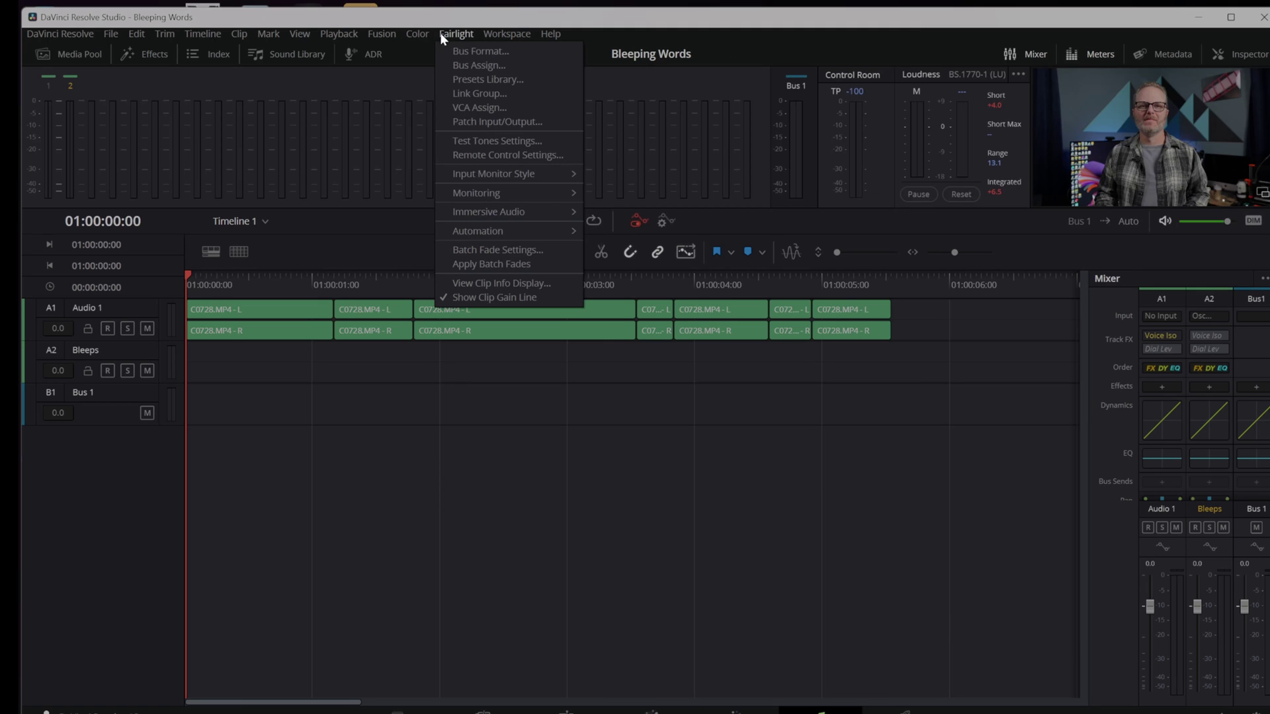
{"action": "left_click", "coordinate": [467, 143]}
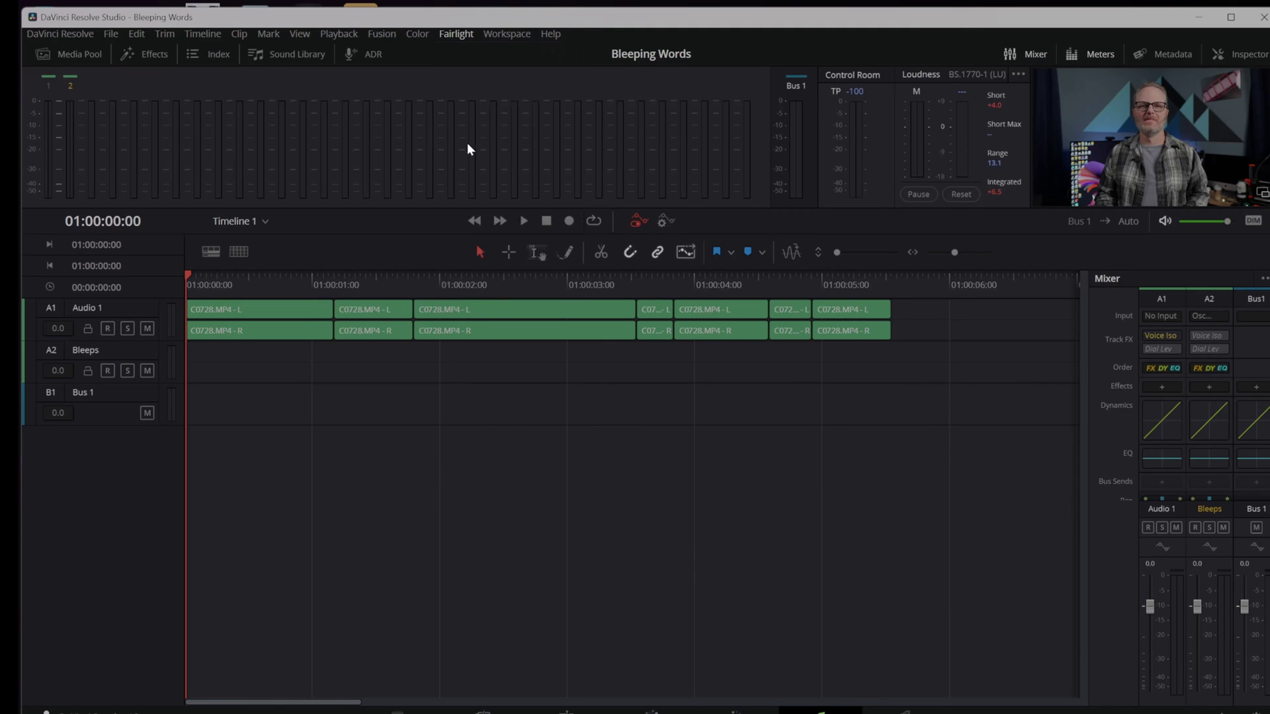
{"action": "left_click_drag", "start_coordinate": [865, 411], "coordinate": [450, 413]}
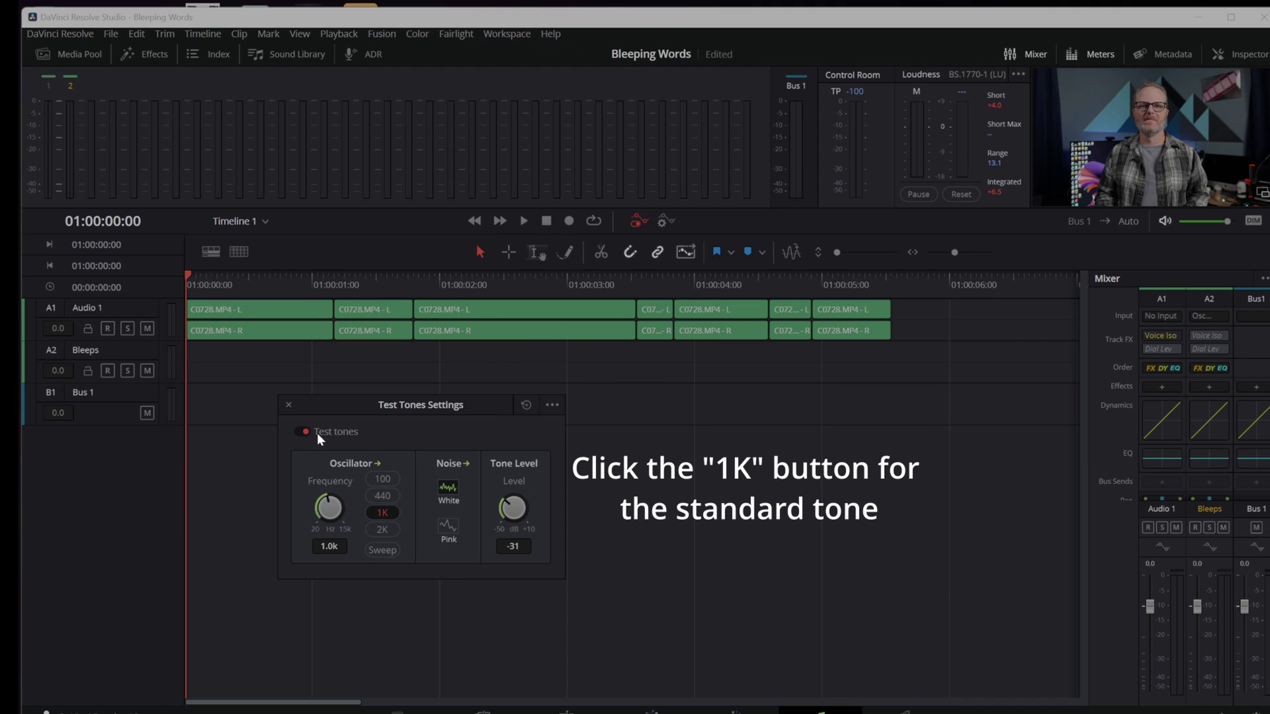
Arm the Bleeps track and record the 1 kHz test tone onto it.
{"action": "left_click", "coordinate": [106, 371]}
{"action": "left_click", "coordinate": [108, 371]}
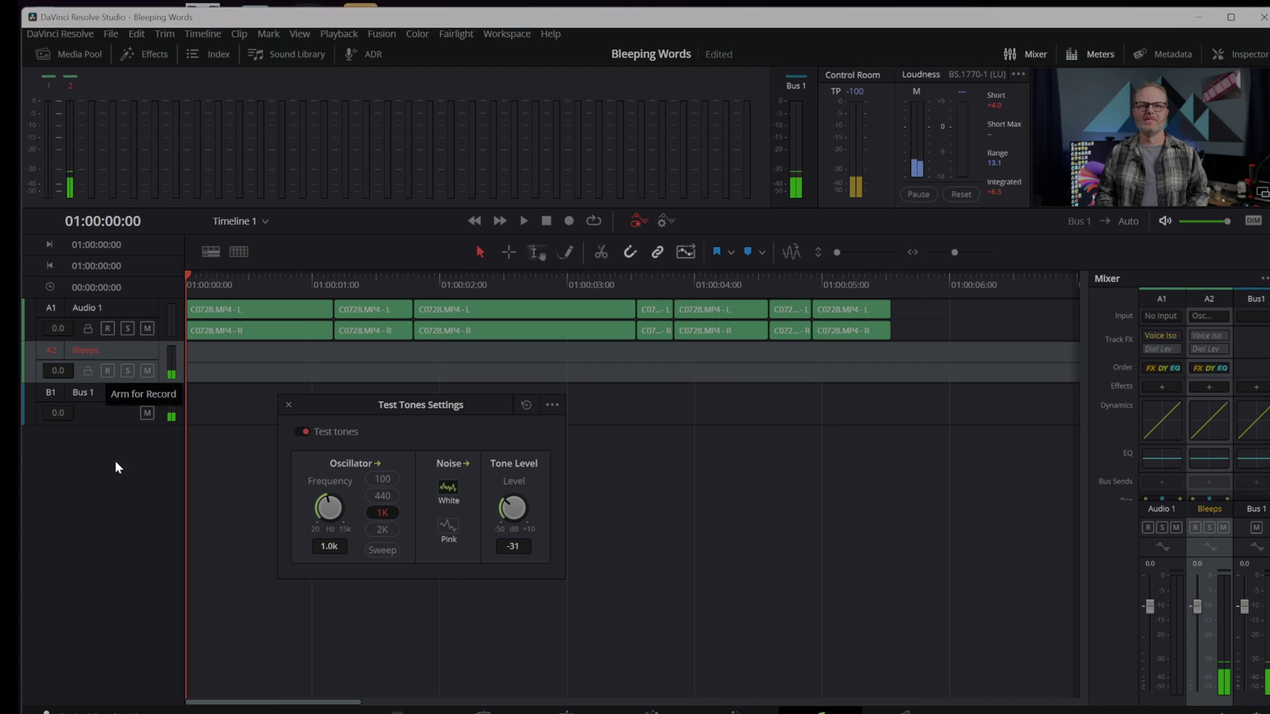
{"action": "left_click", "coordinate": [107, 371]}
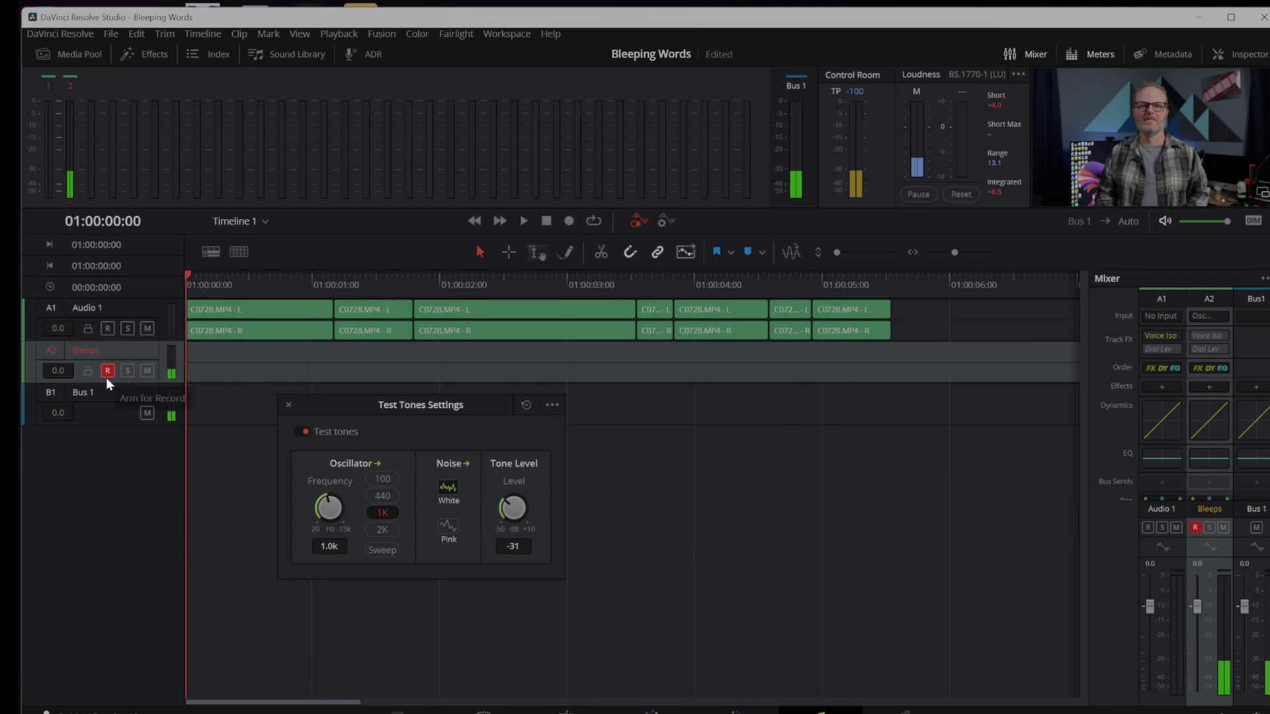
{"action": "left_click", "coordinate": [107, 371]}
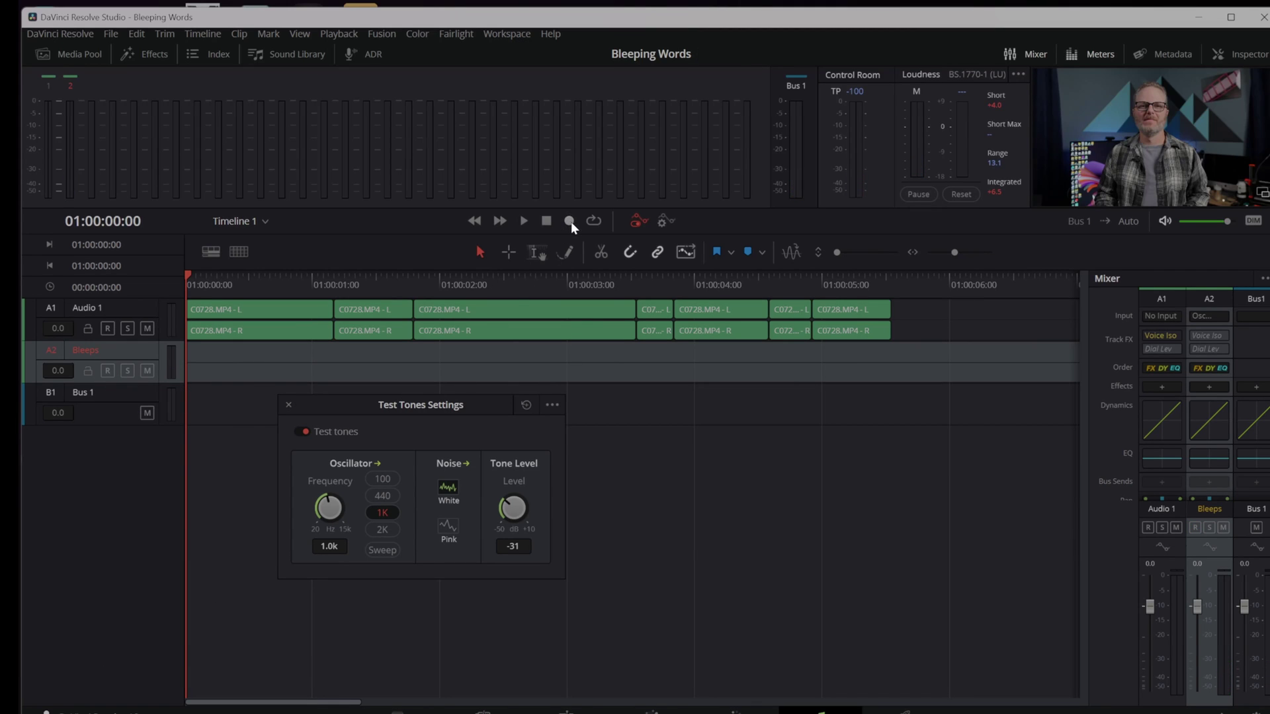
{"action": "left_click", "coordinate": [107, 371]}
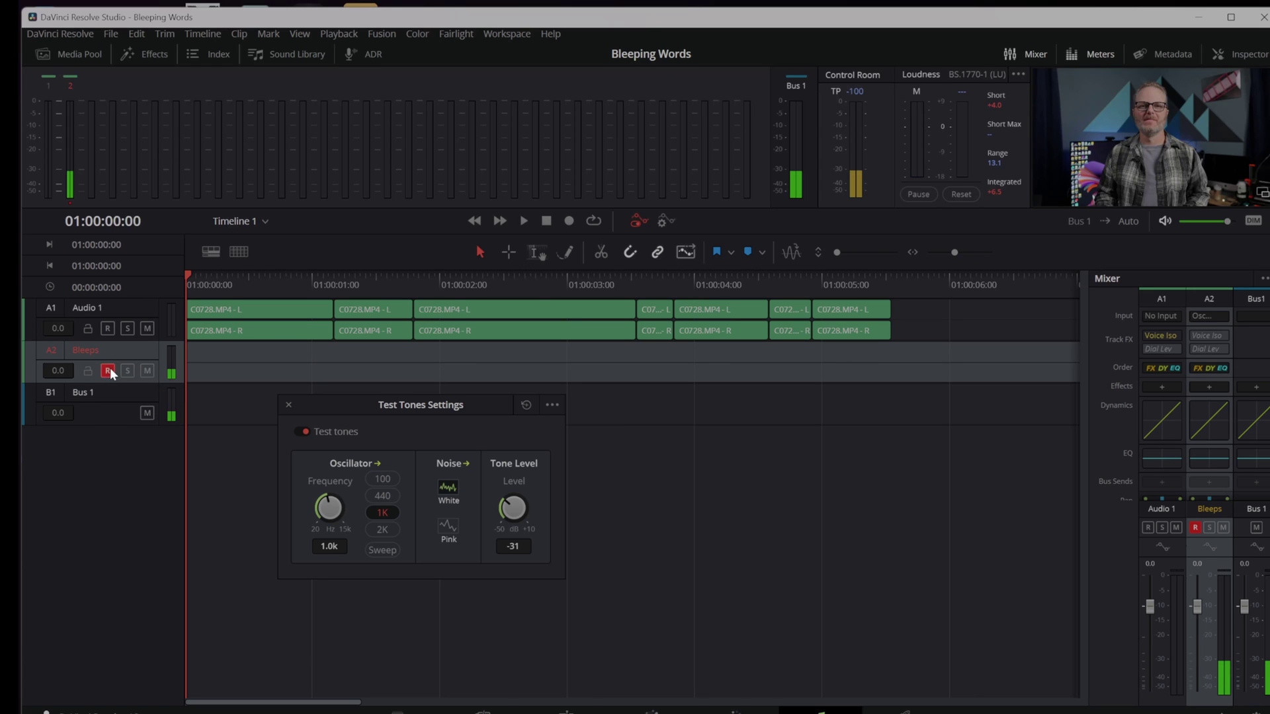
{"action": "left_click", "coordinate": [570, 222]}
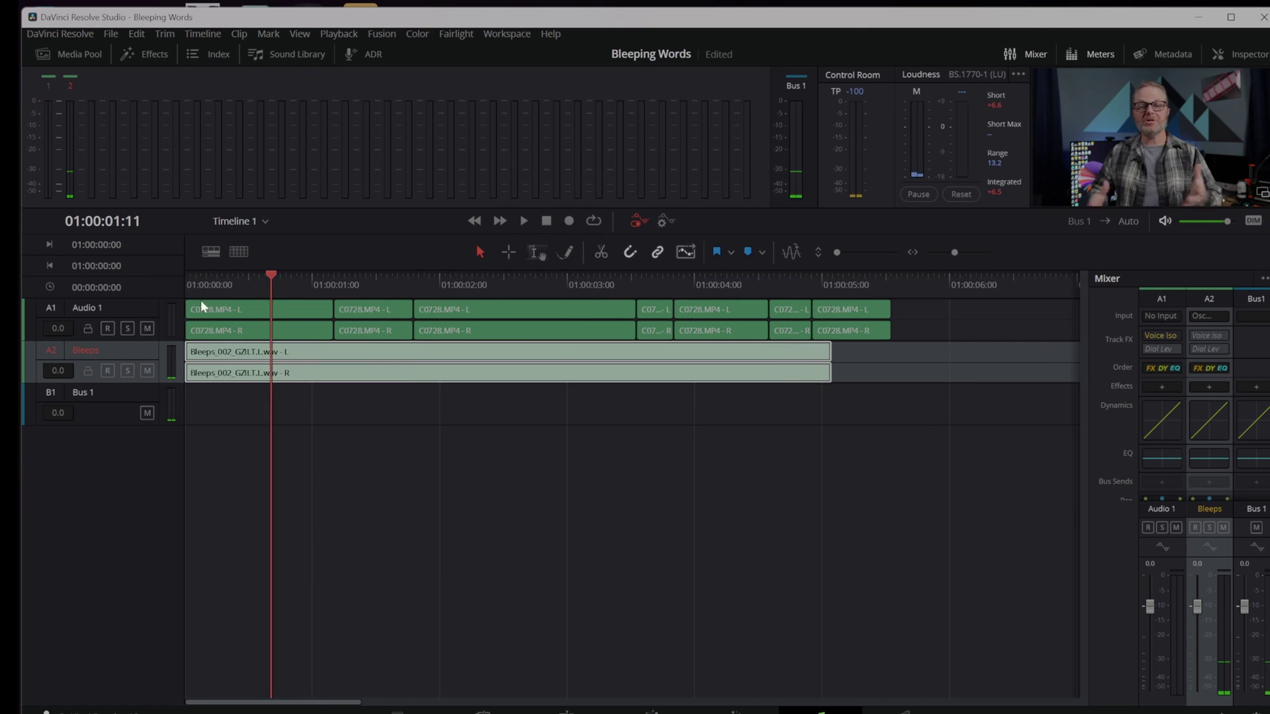
{"action": "key", "text": "Home"}
Trim the bleep clip's start and end to match the second speech clip.
{"action": "key", "text": "space"}
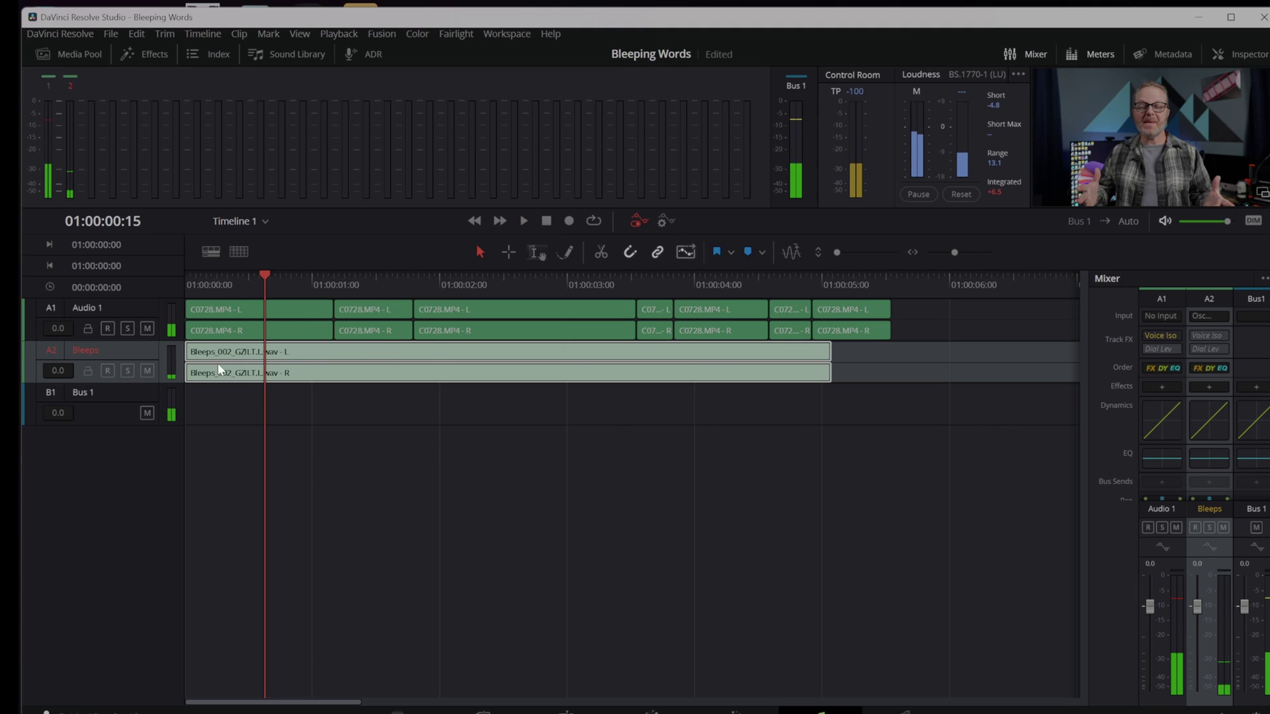
{"action": "left_click_drag", "start_coordinate": [187, 351], "coordinate": [335, 347]}
{"action": "left_click_drag", "start_coordinate": [831, 351], "coordinate": [412, 351]}
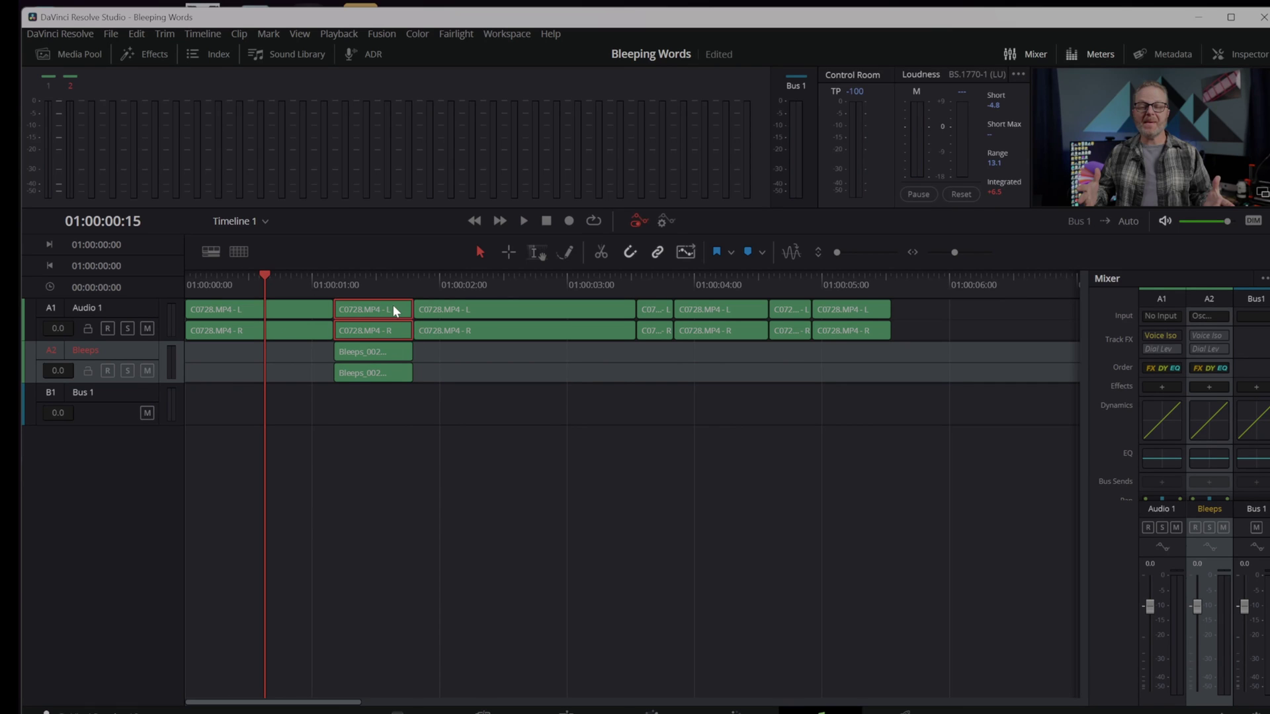
Set the clip colour of the second speech clip and the later short clip to Orange.
{"action": "right_click", "coordinate": [393, 304]}
{"action": "mouse_move", "coordinate": [509, 556]}
{"action": "left_click", "coordinate": [683, 575]}
{"action": "left_click", "coordinate": [662, 314]}
{"action": "right_click", "coordinate": [663, 315]}
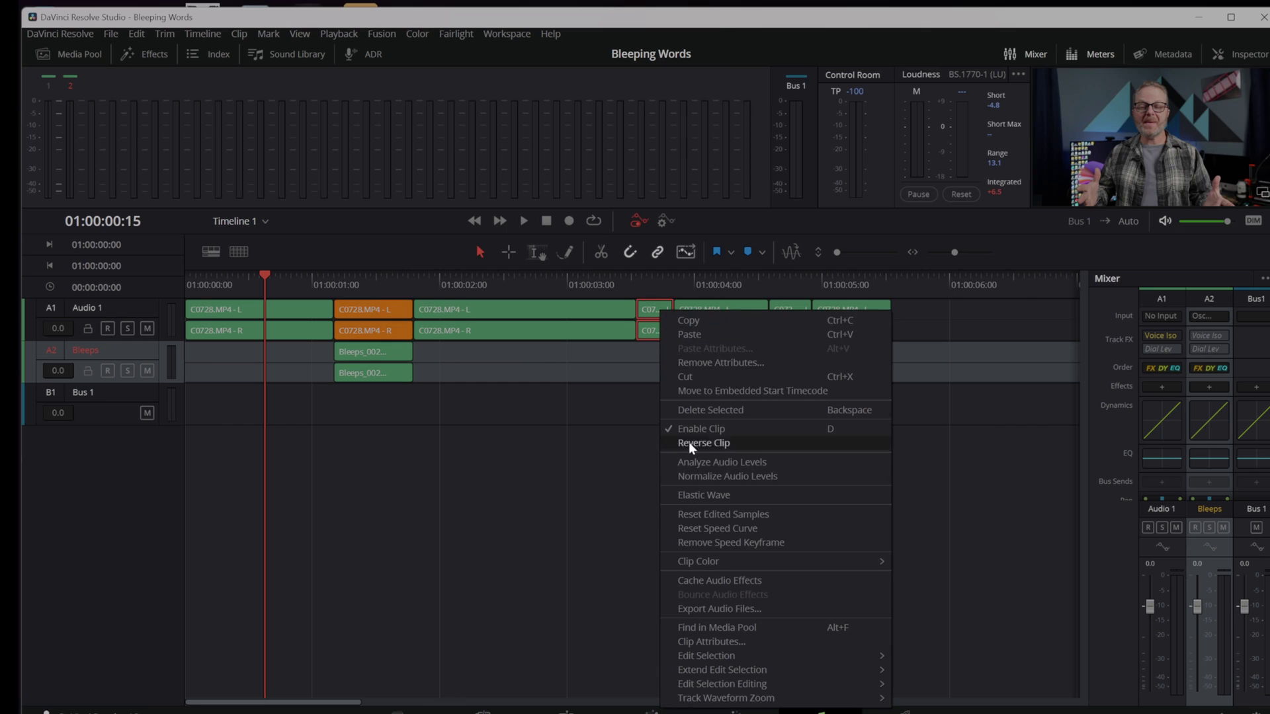
{"action": "mouse_move", "coordinate": [820, 560]}
{"action": "left_click", "coordinate": [932, 584]}
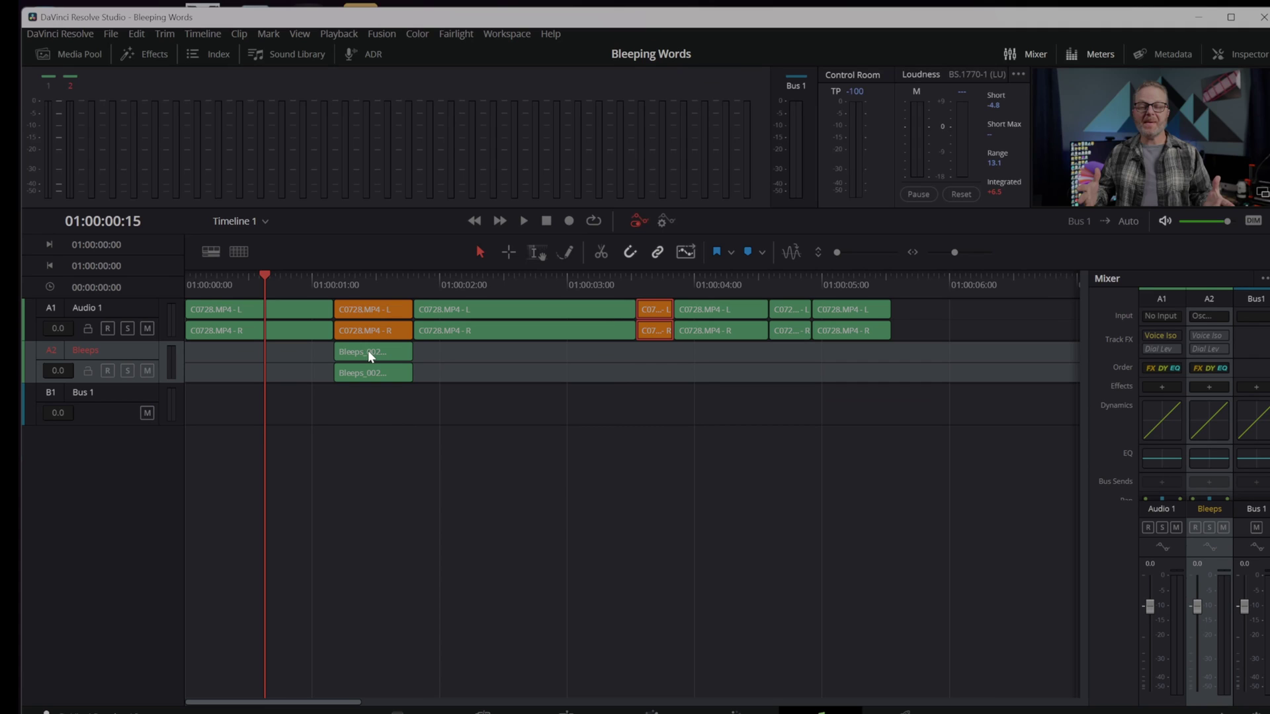
Alt-drag bleep copies under the short orange clip and a later curse-word spot.
{"action": "left_click_drag", "start_coordinate": [367, 352], "coordinate": [785, 364]}
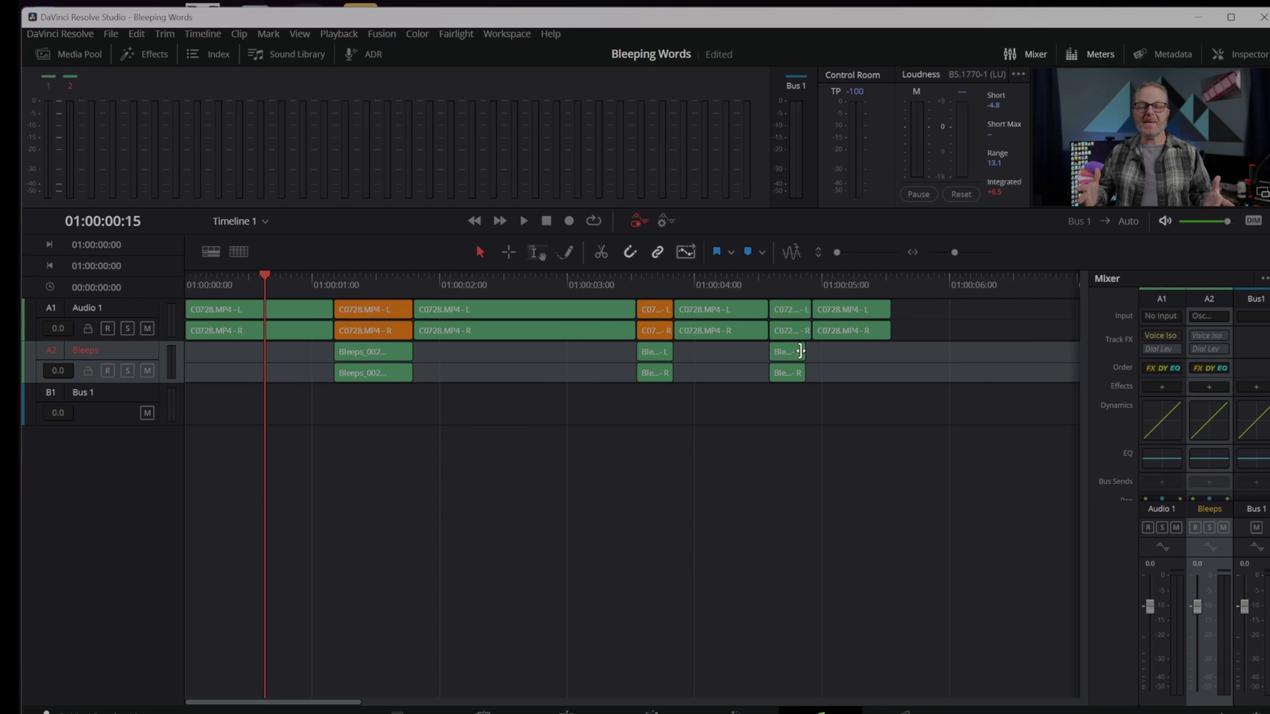
{"action": "scroll", "coordinate": [740, 447], "scroll_direction": "down", "scroll_amount": 4}
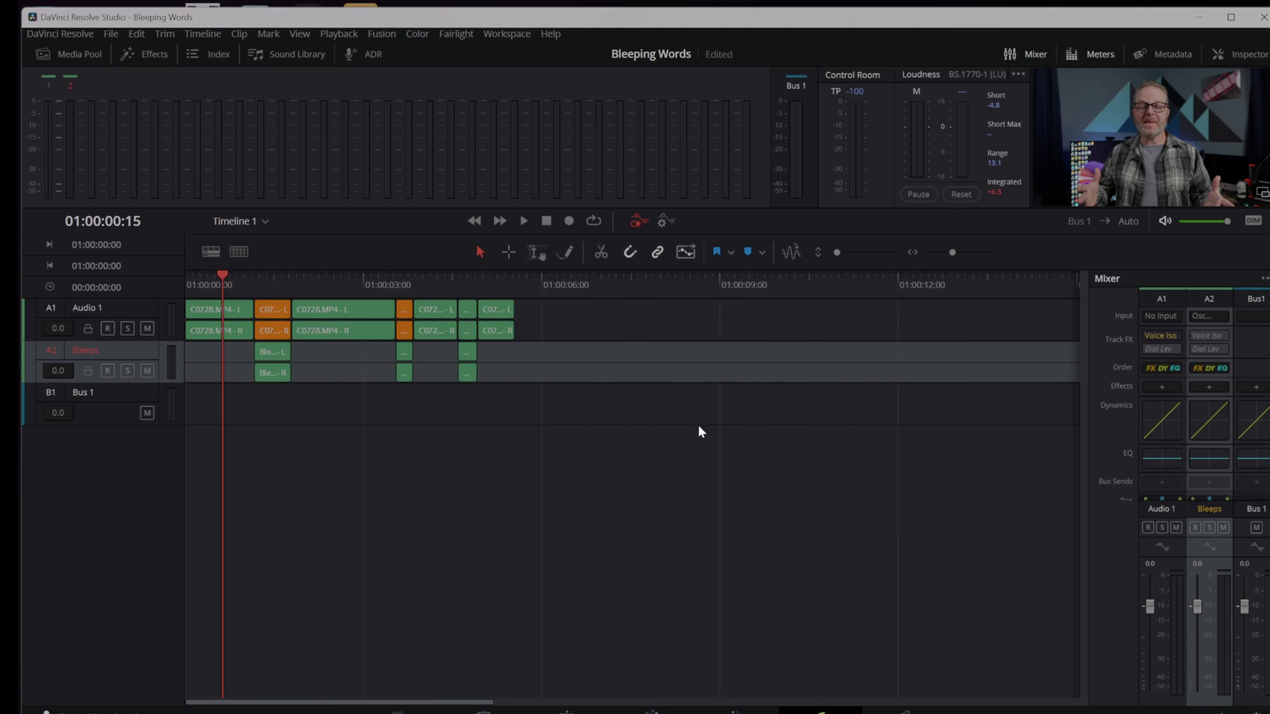
{"action": "scroll", "coordinate": [701, 431], "scroll_direction": "down", "scroll_amount": 4}
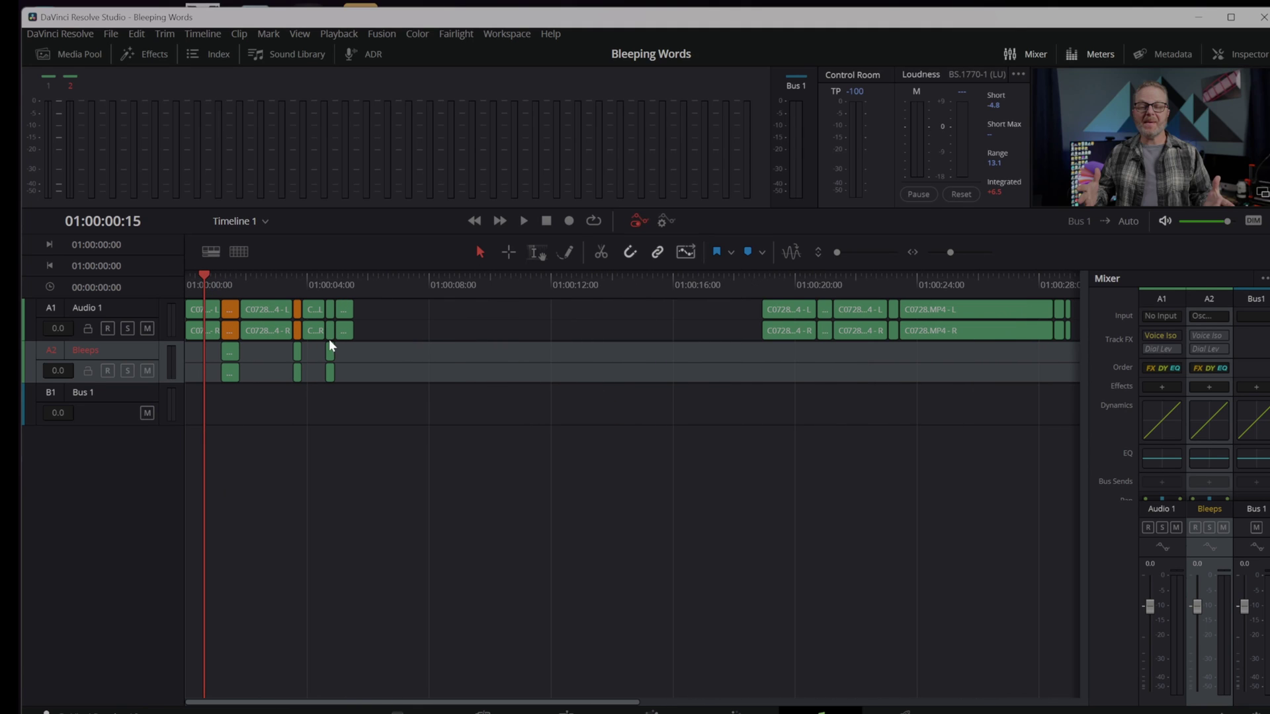
{"action": "left_click_drag", "start_coordinate": [332, 345], "coordinate": [827, 364]}
{"action": "scroll", "coordinate": [850, 369], "scroll_direction": "up", "scroll_amount": 2}
Trim the bleep near 01:00:21:01 to the speech cut and add copies under the remaining short clips.
{"action": "left_click", "coordinate": [1042, 288]}
{"action": "scroll", "coordinate": [1060, 399], "scroll_direction": "up", "scroll_amount": 4}
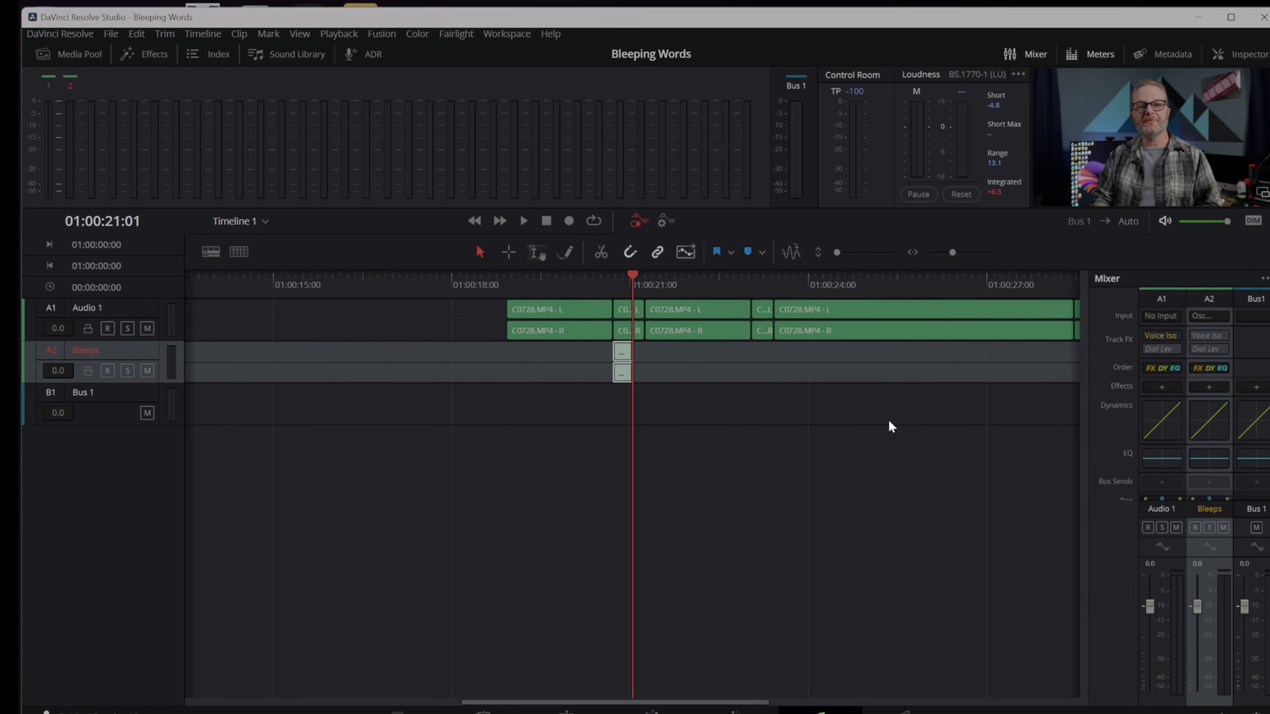
{"action": "left_click_drag", "start_coordinate": [634, 352], "coordinate": [653, 352]}
{"action": "left_click_drag", "start_coordinate": [820, 360], "coordinate": [880, 350]}
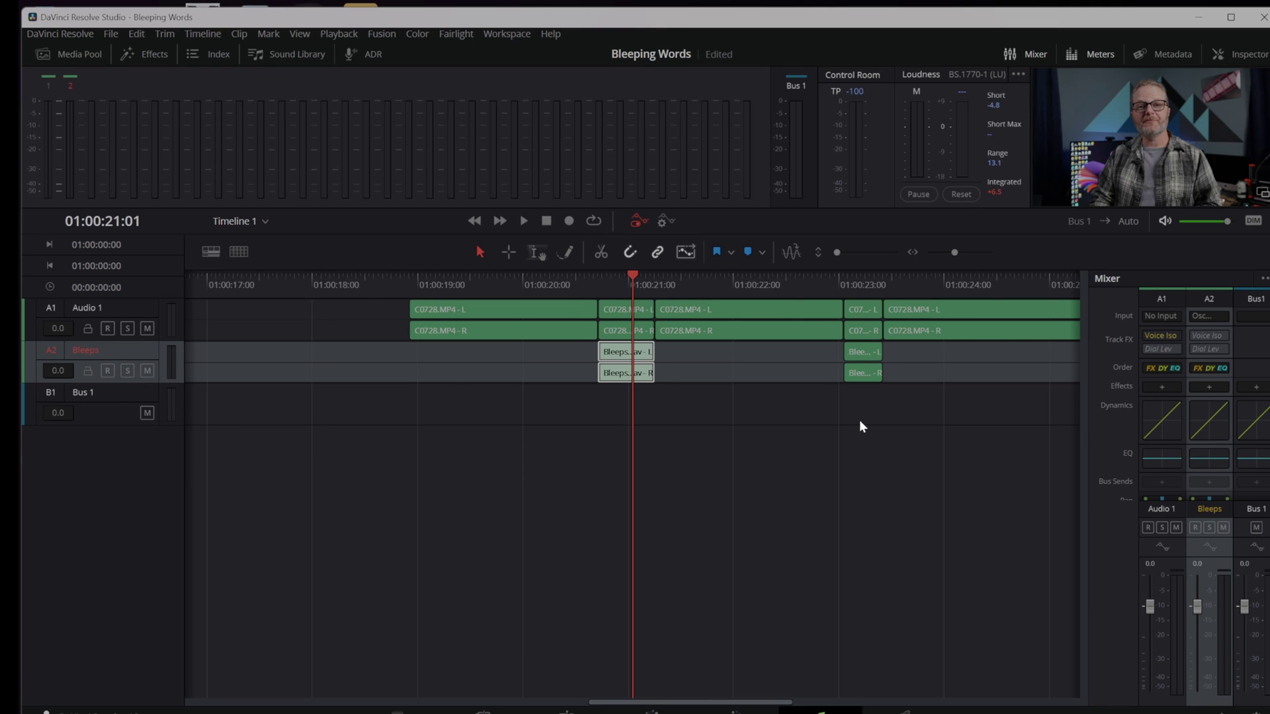
{"action": "scroll", "coordinate": [854, 426], "scroll_direction": "down", "scroll_amount": 4}
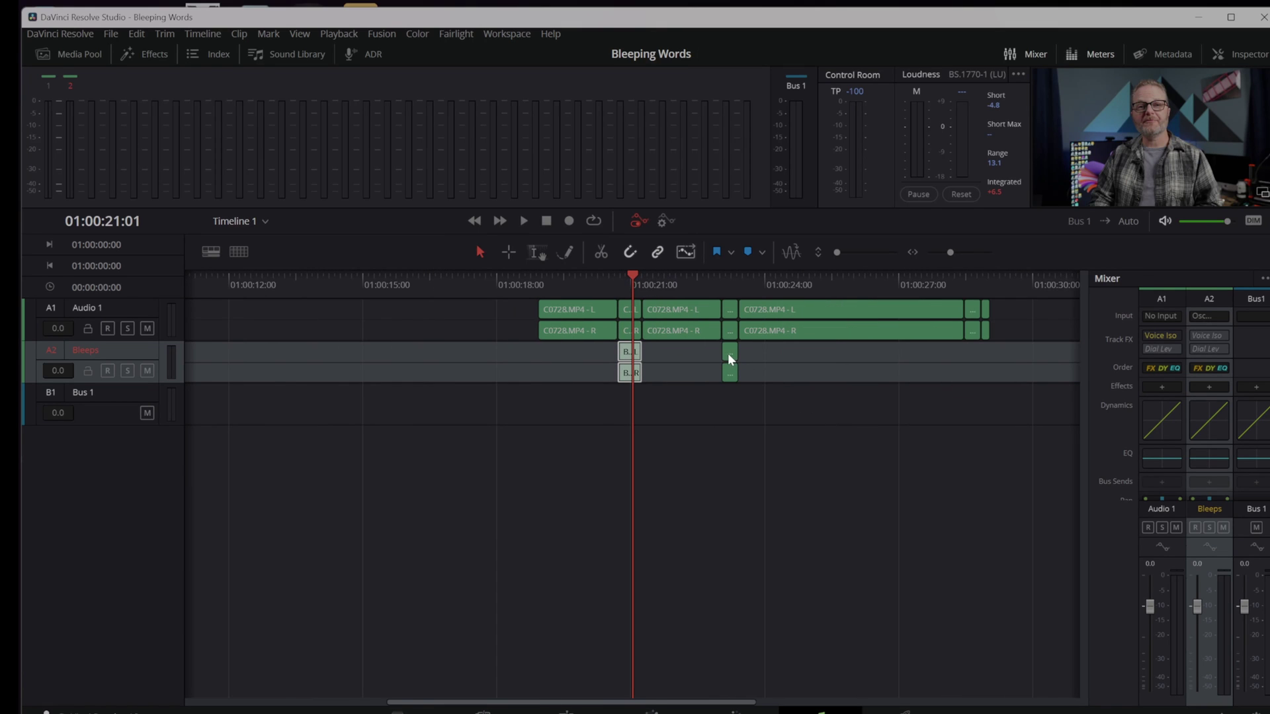
{"action": "left_click_drag", "start_coordinate": [970, 365], "coordinate": [972, 404]}
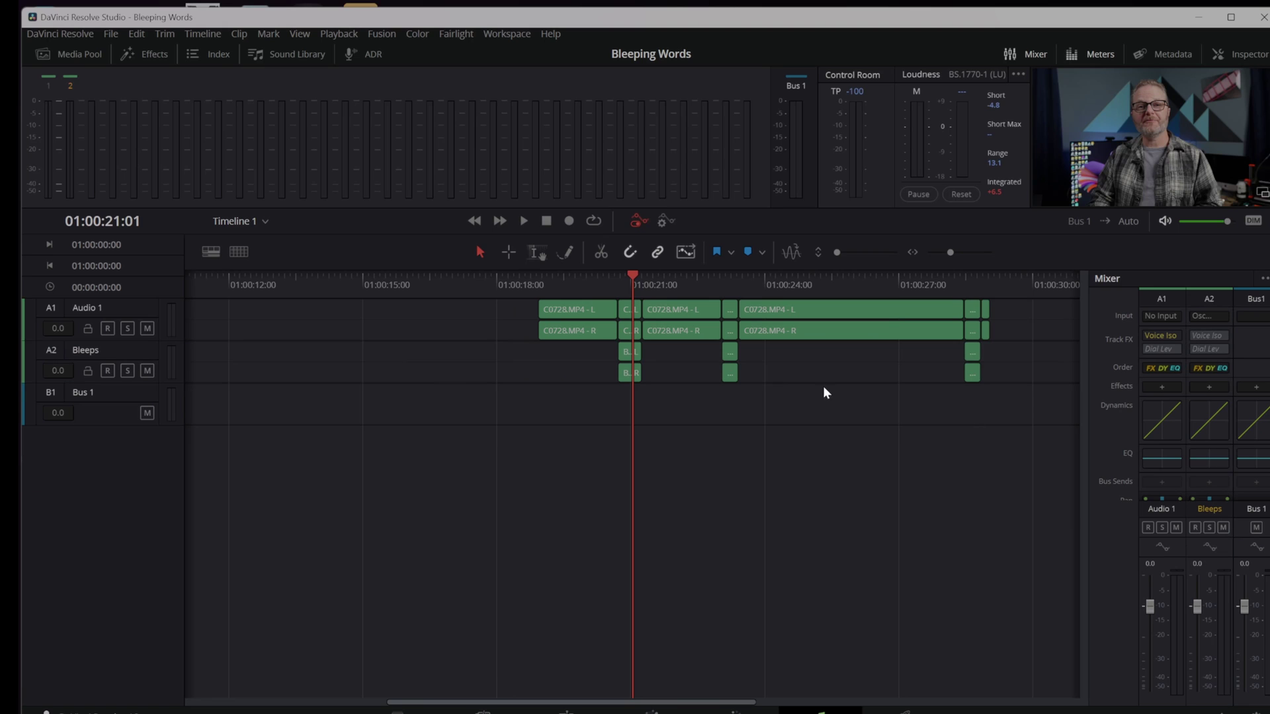
{"action": "left_click", "coordinate": [565, 277]}
{"action": "key", "text": "space"}
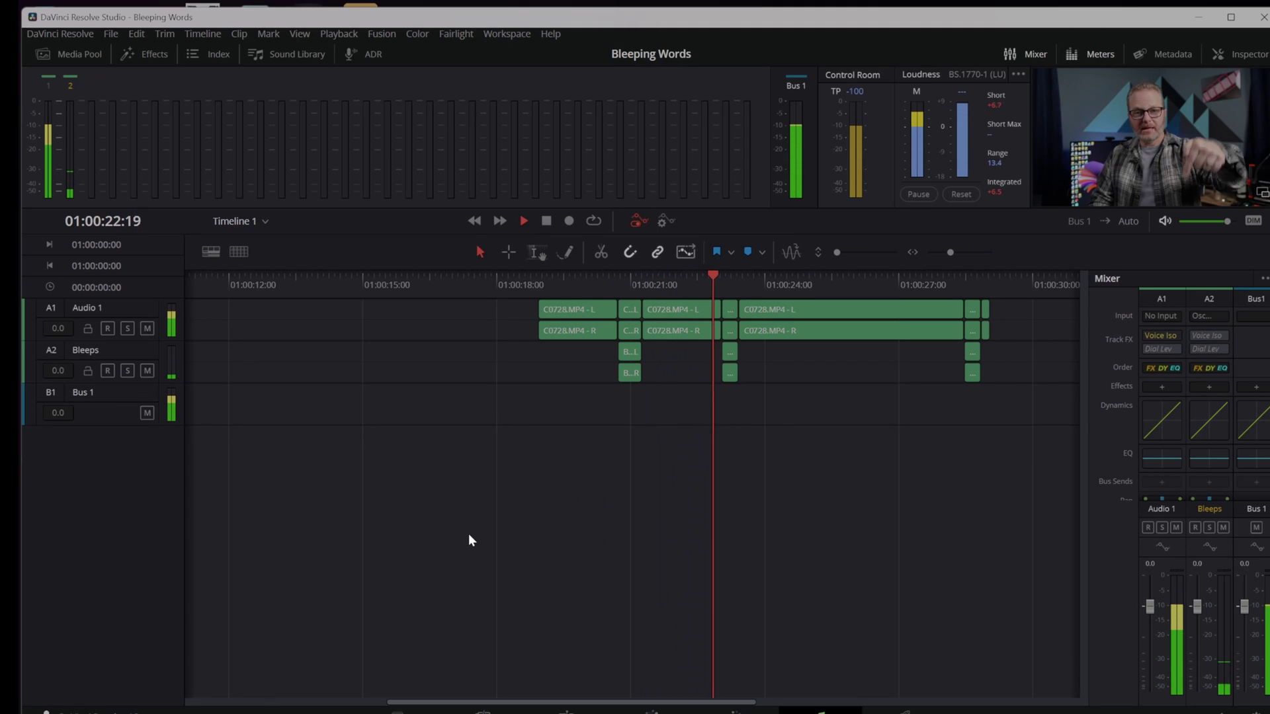
{"action": "key", "text": "space"}
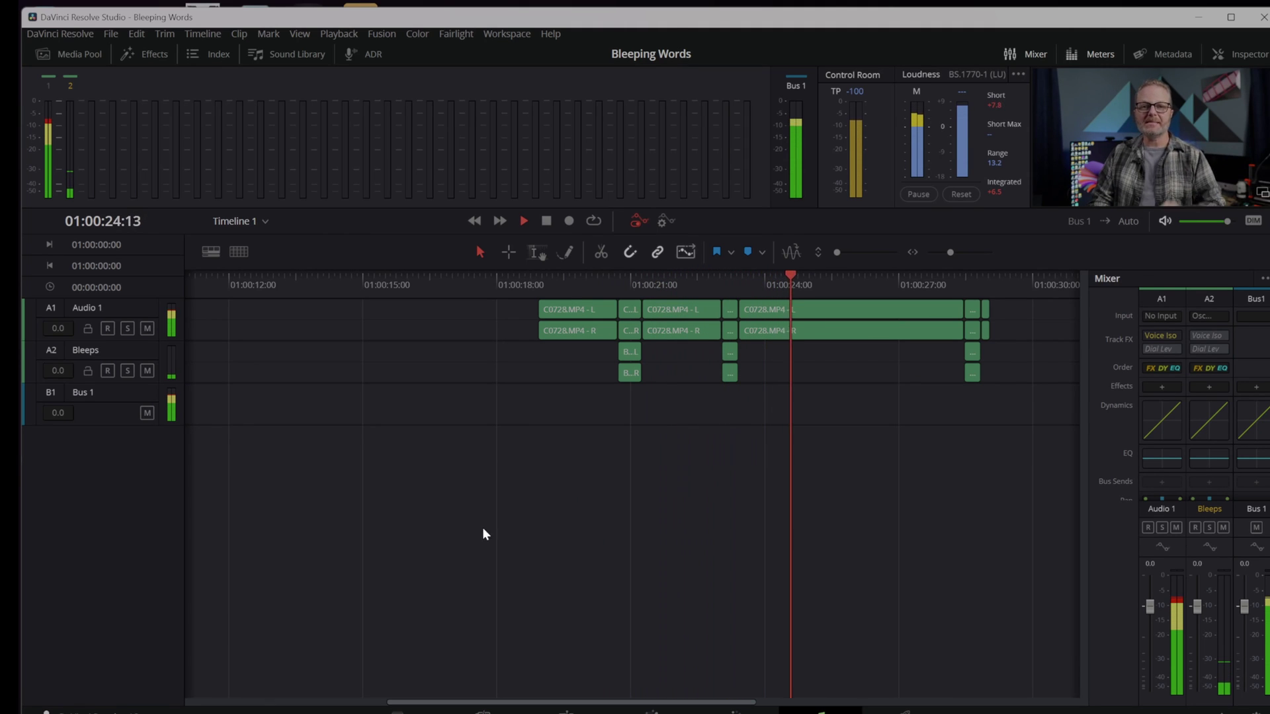
{"action": "key", "text": "space"}
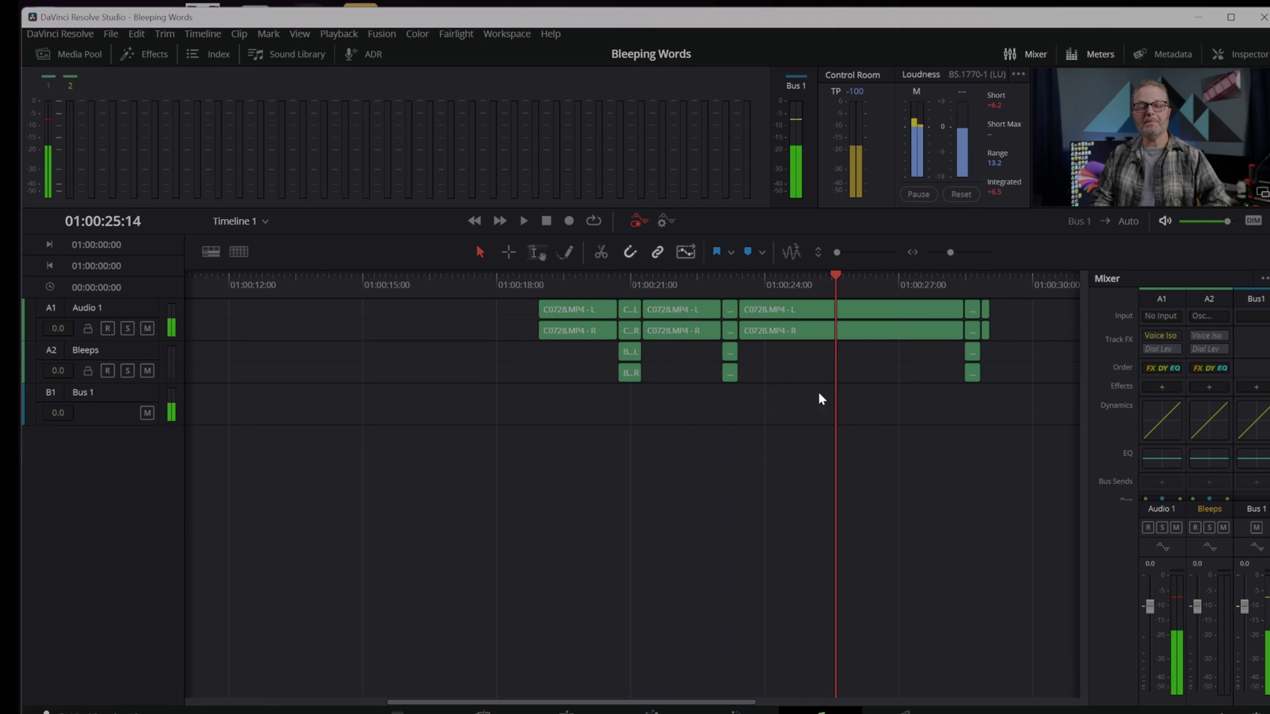